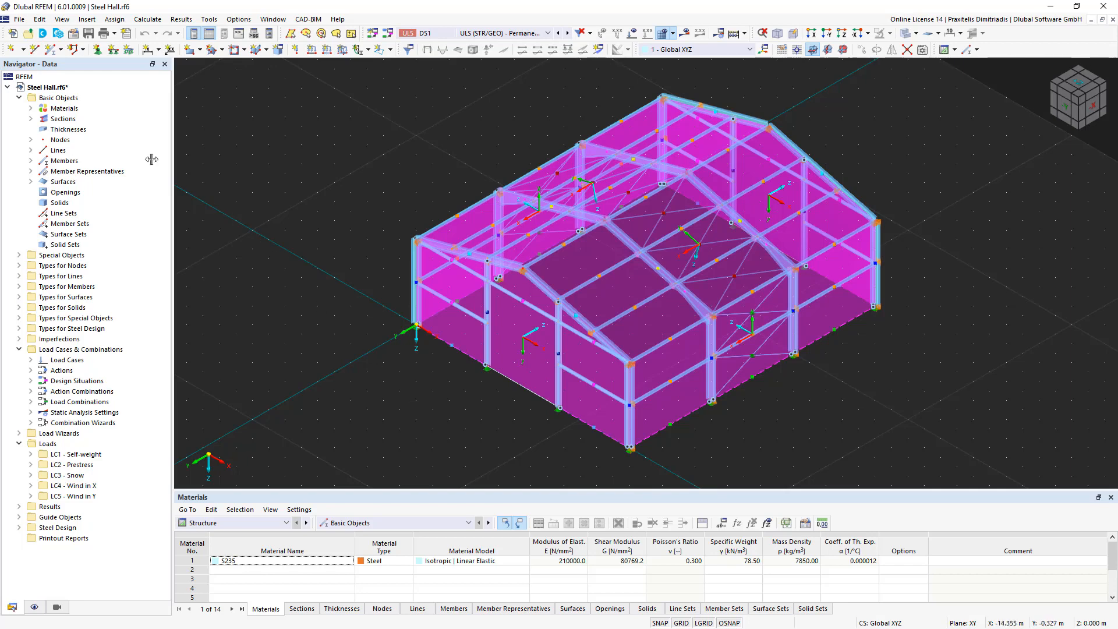
- Browse the Concrete Structures and Dynamic Analysis example projects in Dlubal Center, and view the details of the first dynamic analysis example
{"action": "left_click", "coordinate": [37, 30]}
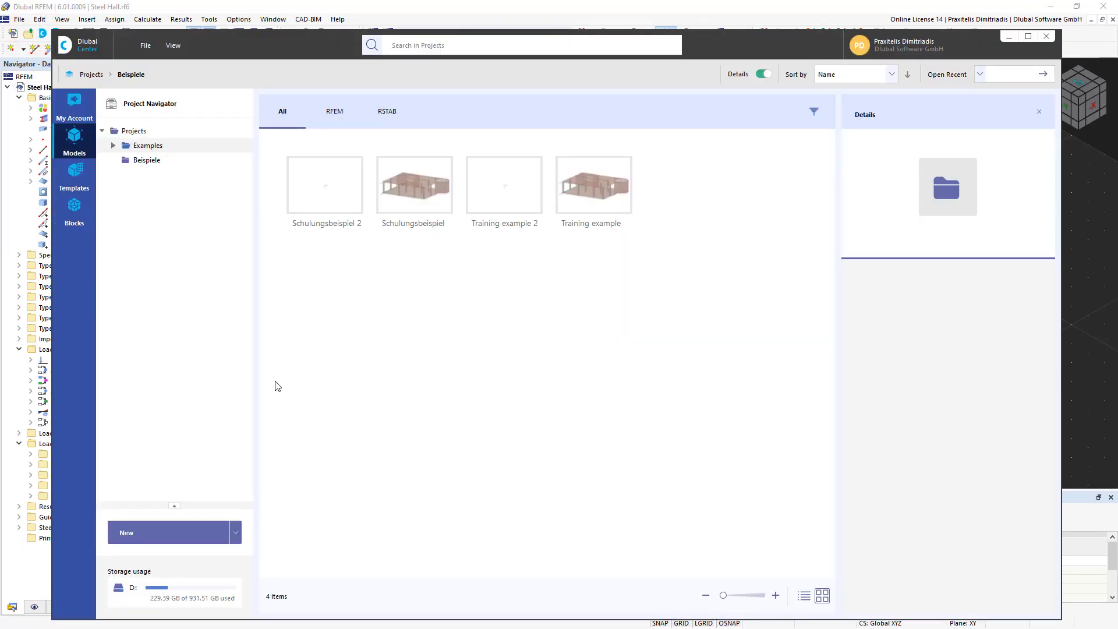
{"action": "left_click", "coordinate": [112, 146]}
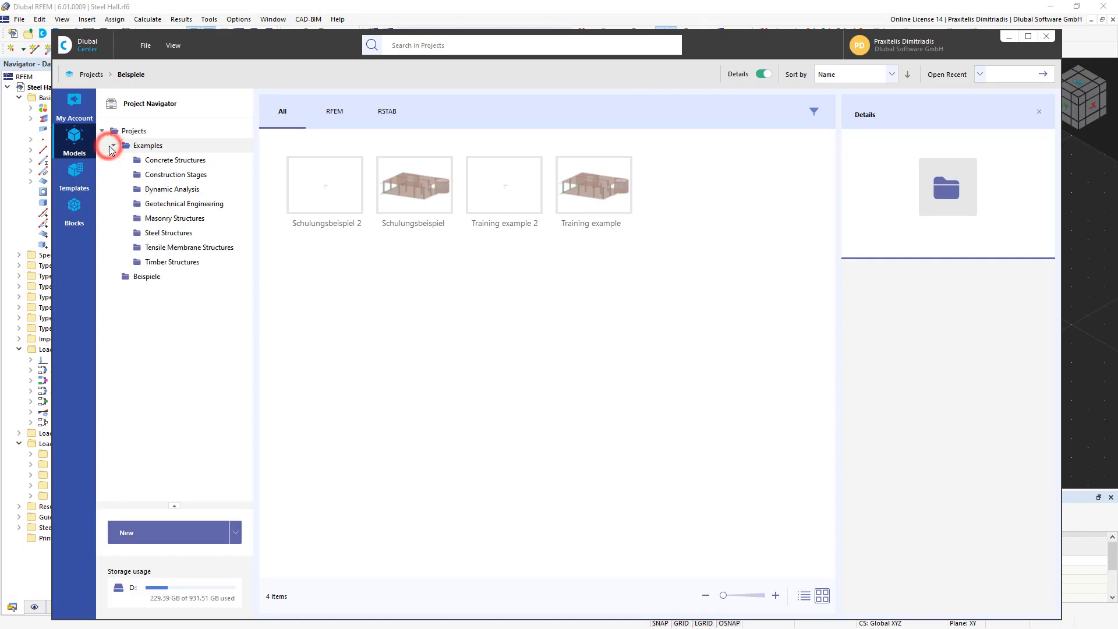
{"action": "left_click", "coordinate": [164, 163]}
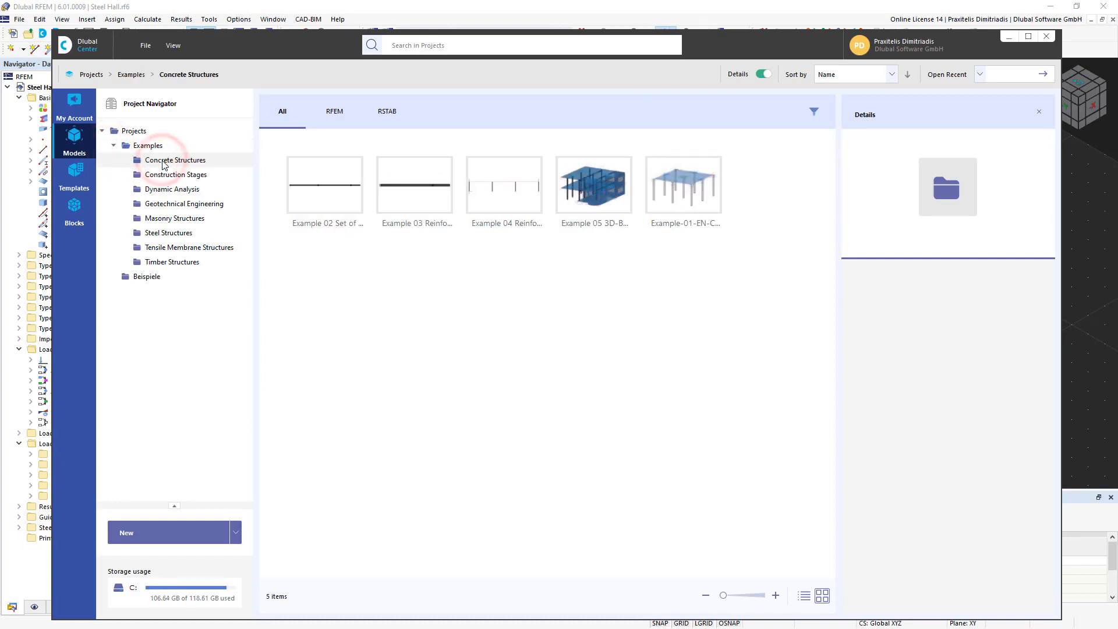
{"action": "left_click", "coordinate": [174, 193]}
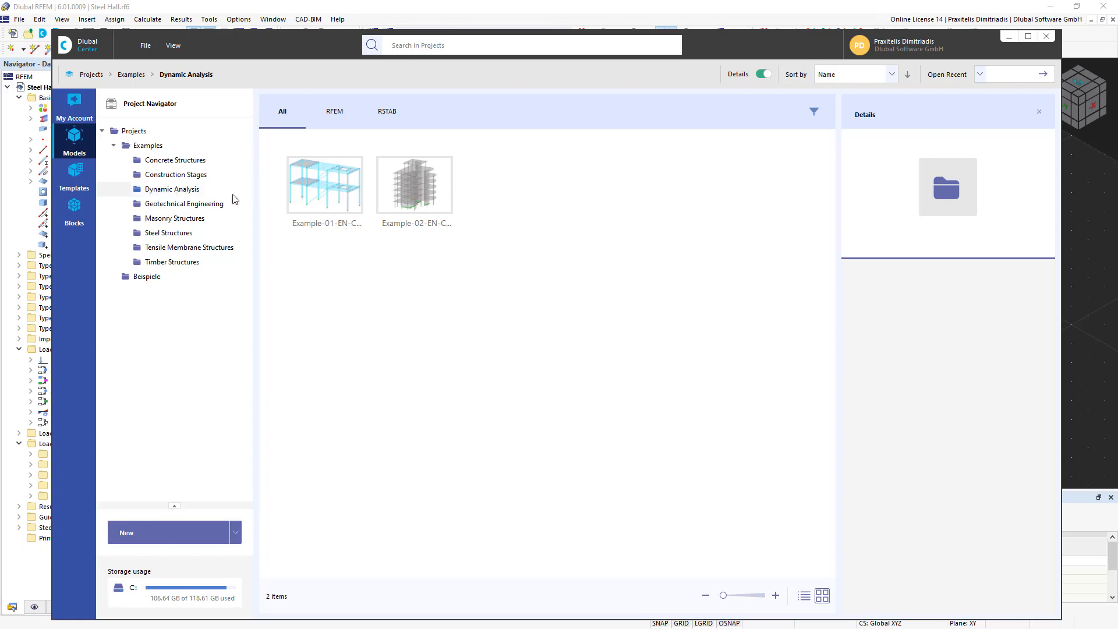
{"action": "left_click", "coordinate": [314, 194]}
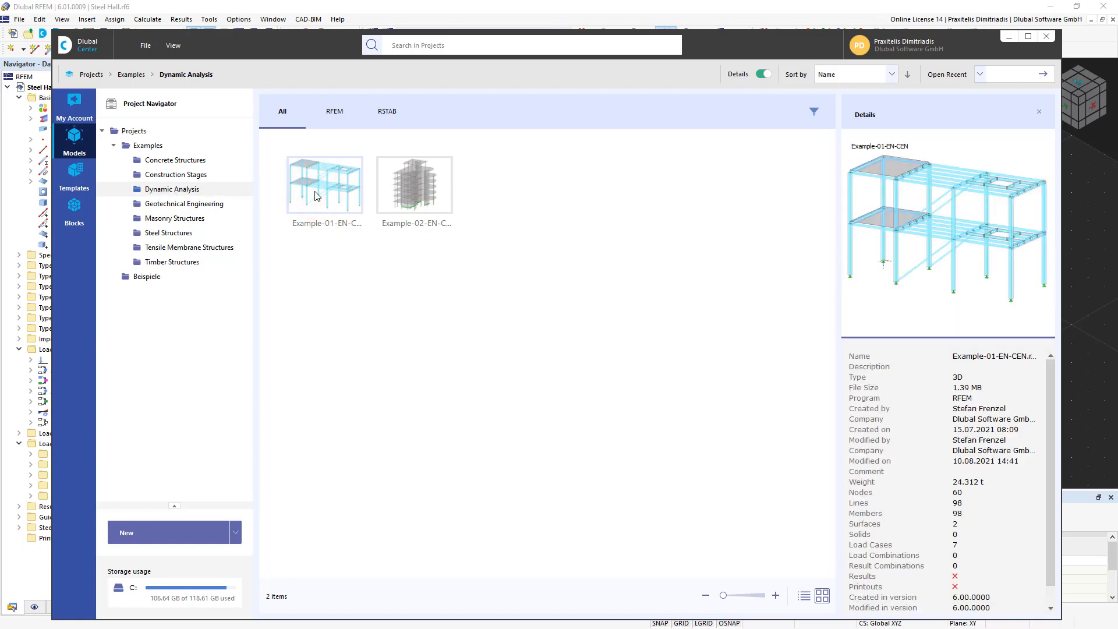
{"action": "left_click", "coordinate": [1051, 38]}
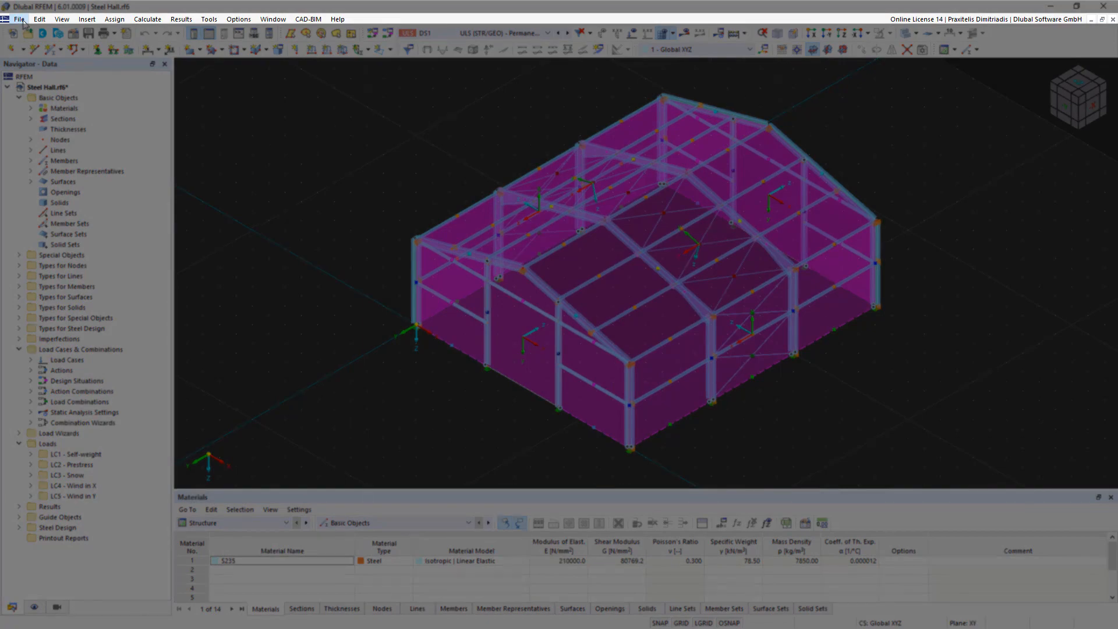
{"action": "left_click", "coordinate": [19, 19]}
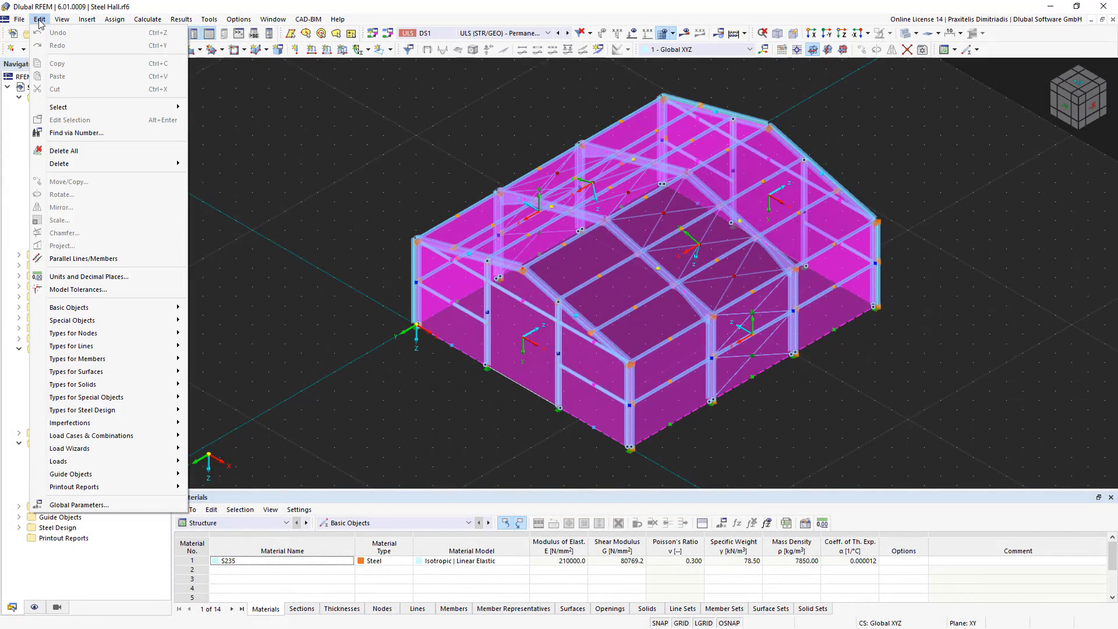
{"action": "mouse_move", "coordinate": [60, 23]}
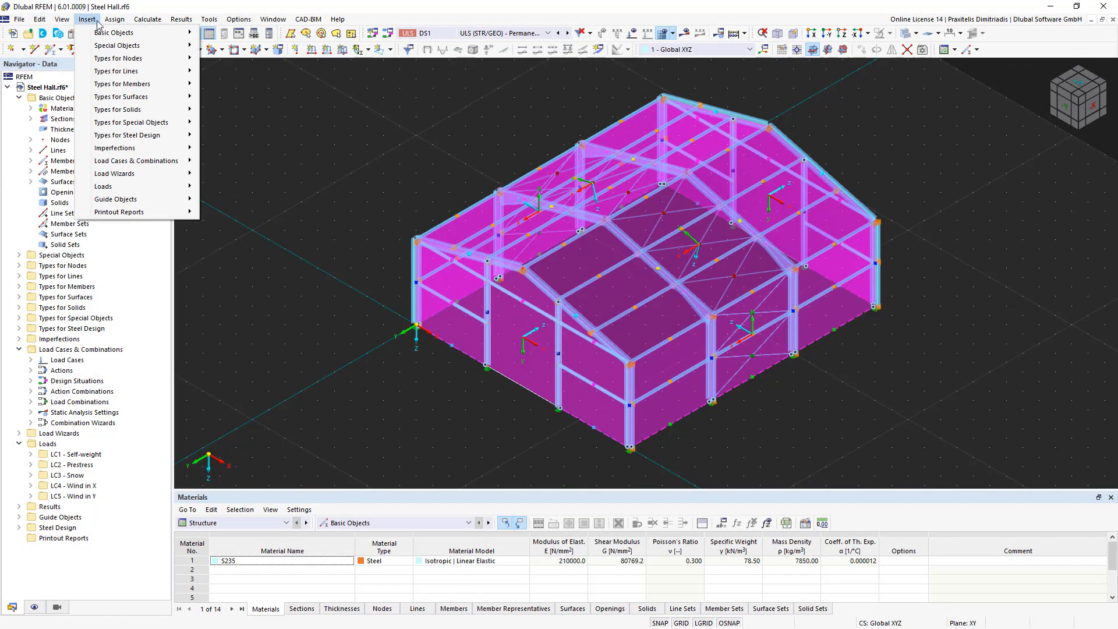
{"action": "mouse_move", "coordinate": [141, 25]}
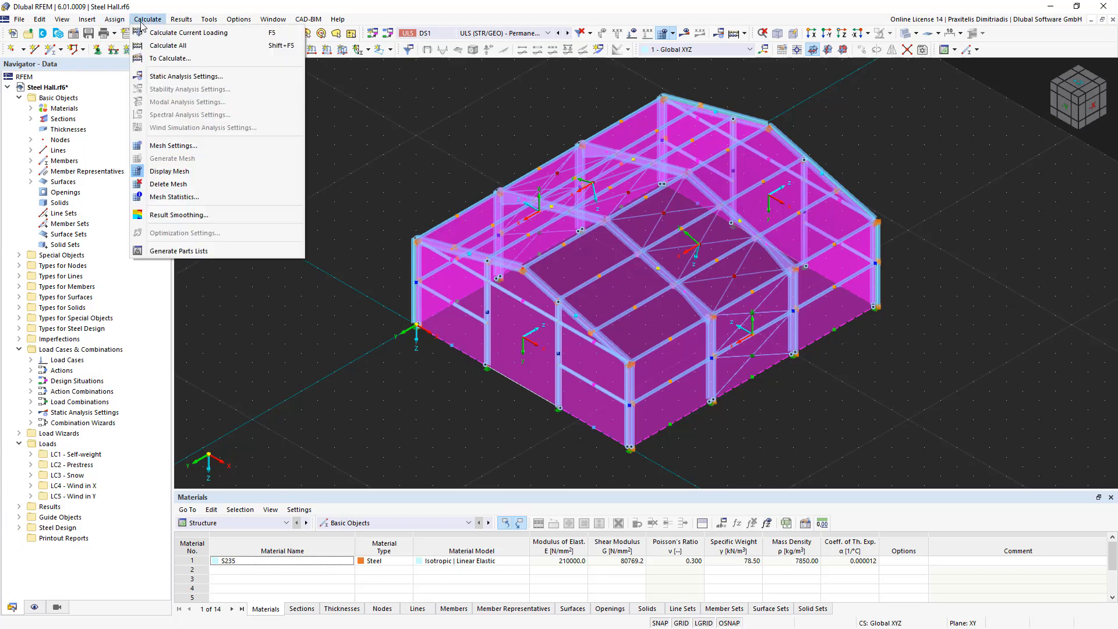
{"action": "mouse_move", "coordinate": [178, 23]}
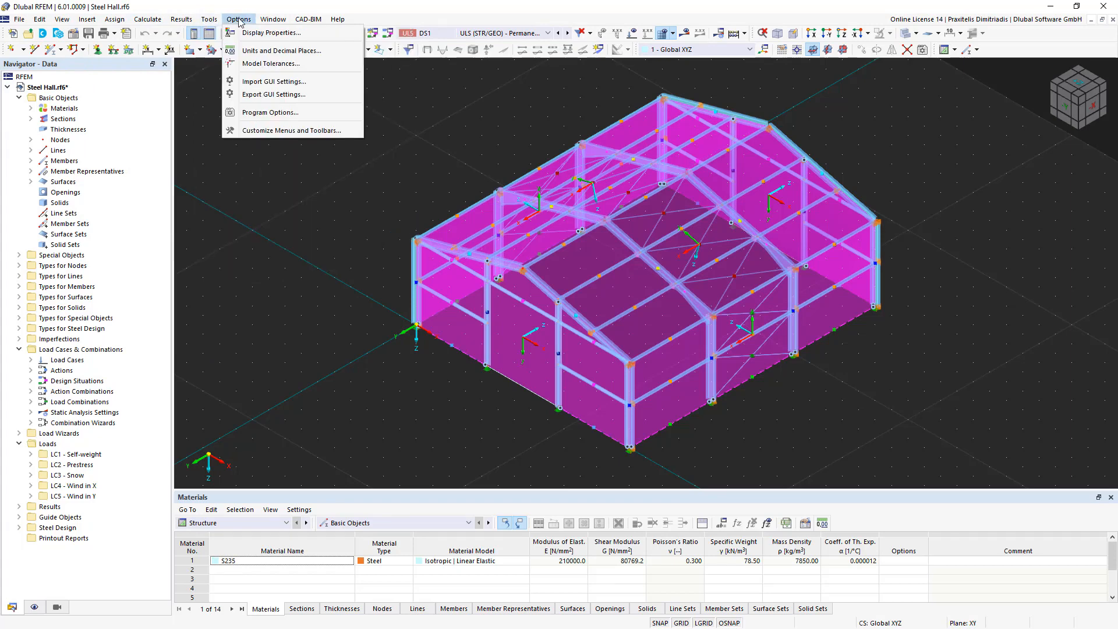
{"action": "mouse_move", "coordinate": [270, 22]}
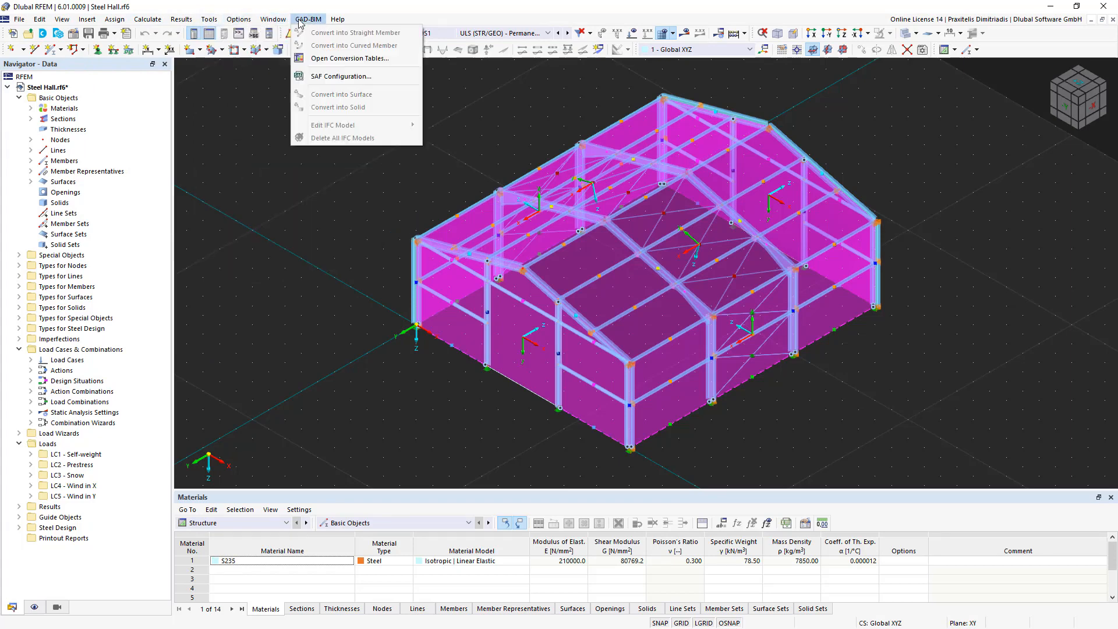
{"action": "mouse_move", "coordinate": [340, 22]}
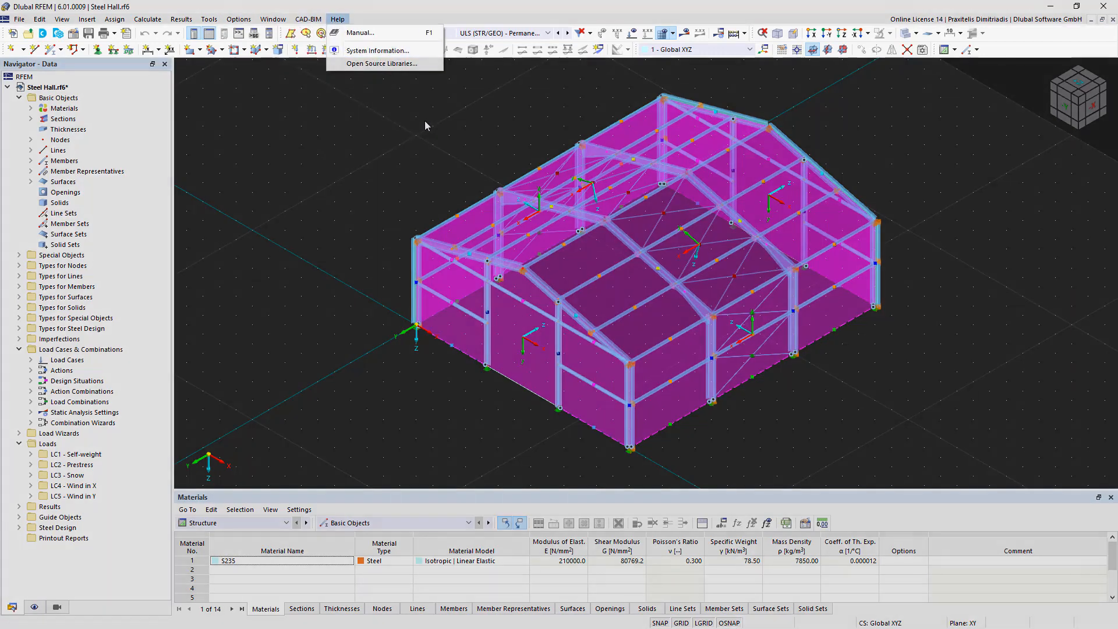
{"action": "left_click", "coordinate": [425, 119]}
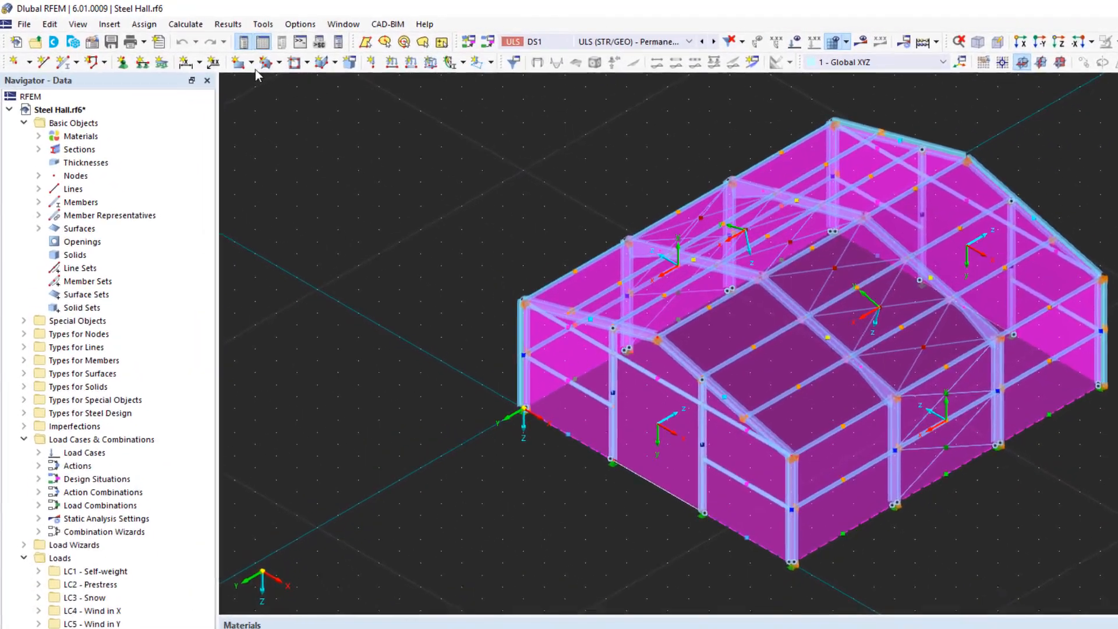
{"action": "left_click", "coordinate": [222, 55]}
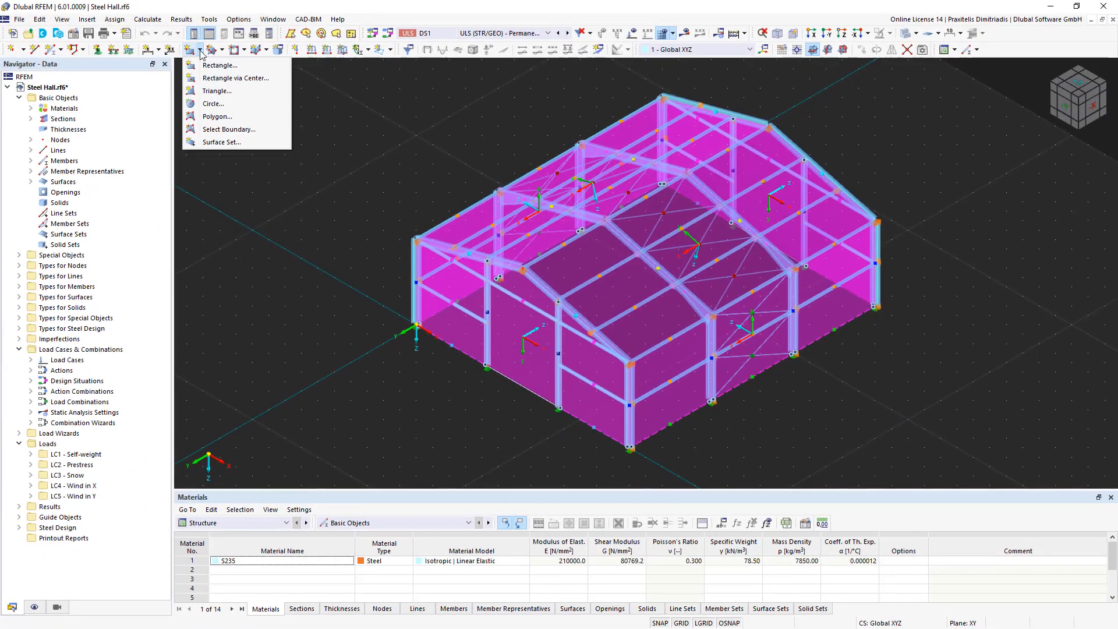
{"action": "left_click", "coordinate": [231, 103]}
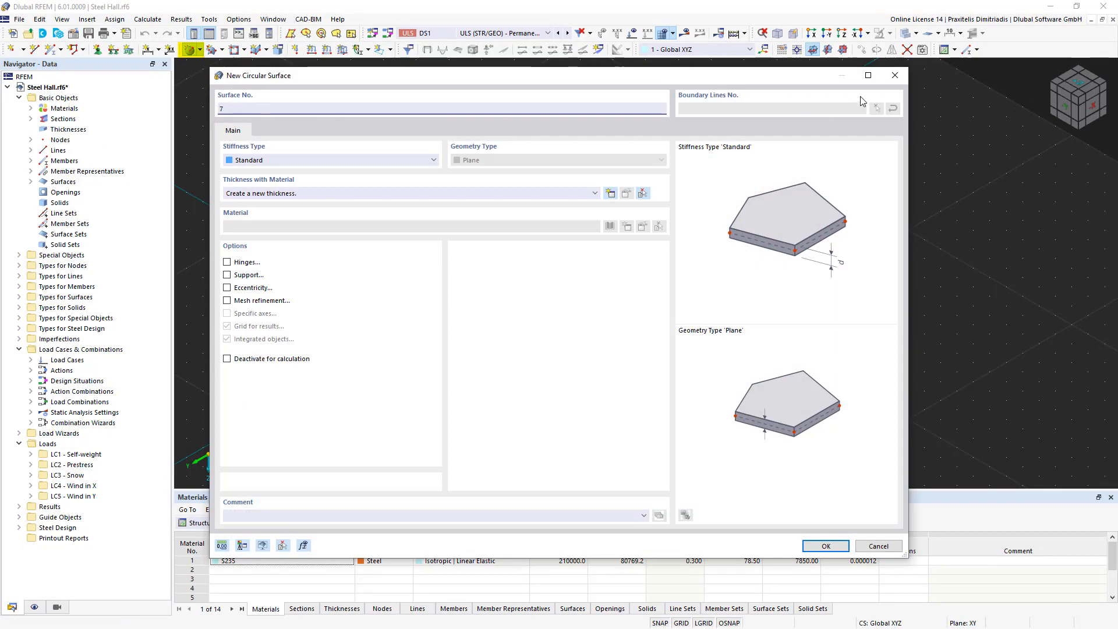
{"action": "left_click", "coordinate": [895, 75]}
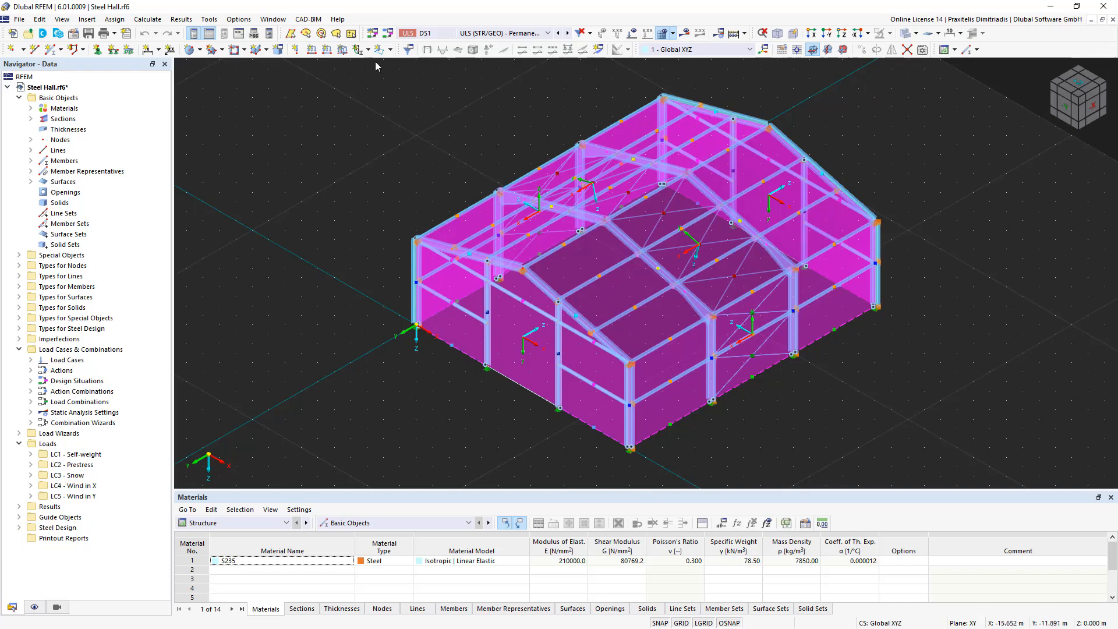
- Customize the toolbar by adding the commands for exporting the current document's data to XML and to IFC beside the surface tools
{"action": "right_click", "coordinate": [404, 53]}
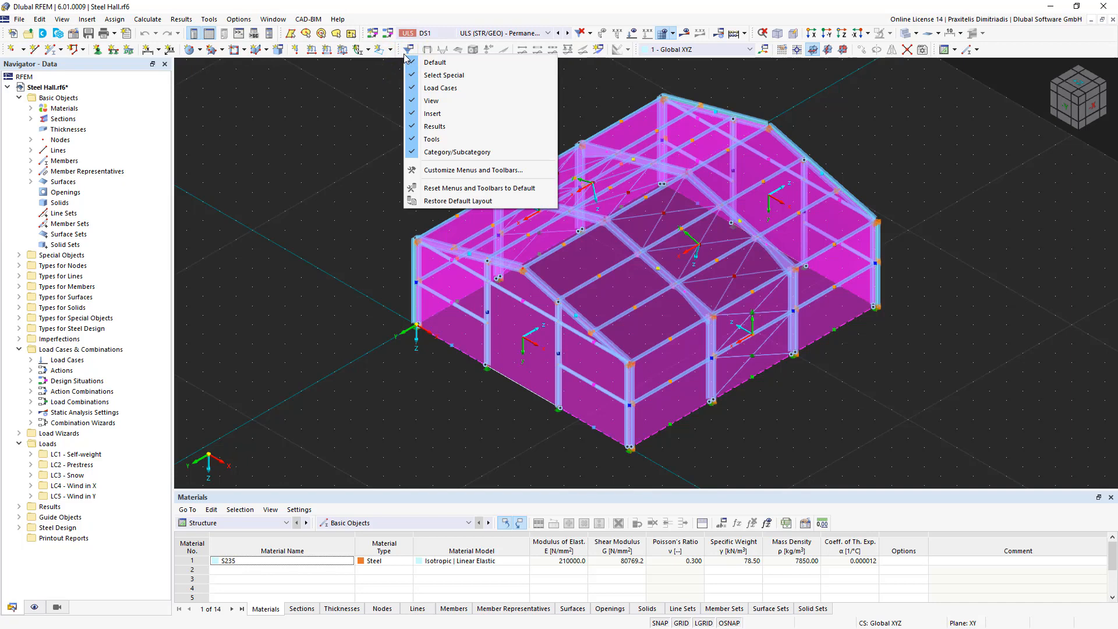
{"action": "left_click", "coordinate": [518, 170]}
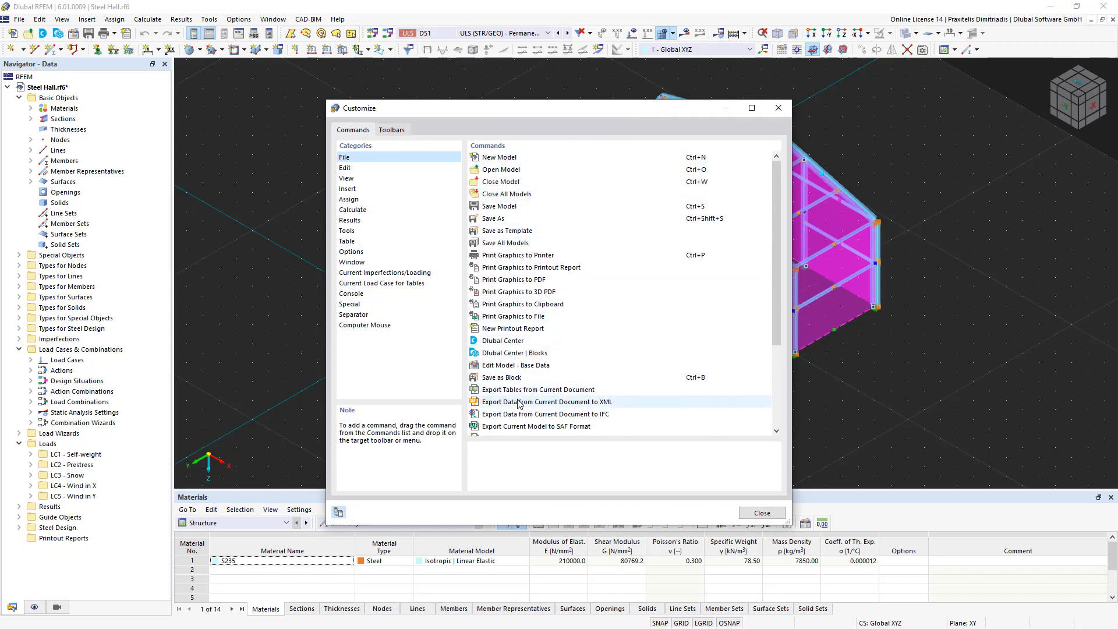
{"action": "left_click_drag", "start_coordinate": [519, 403], "coordinate": [233, 50]}
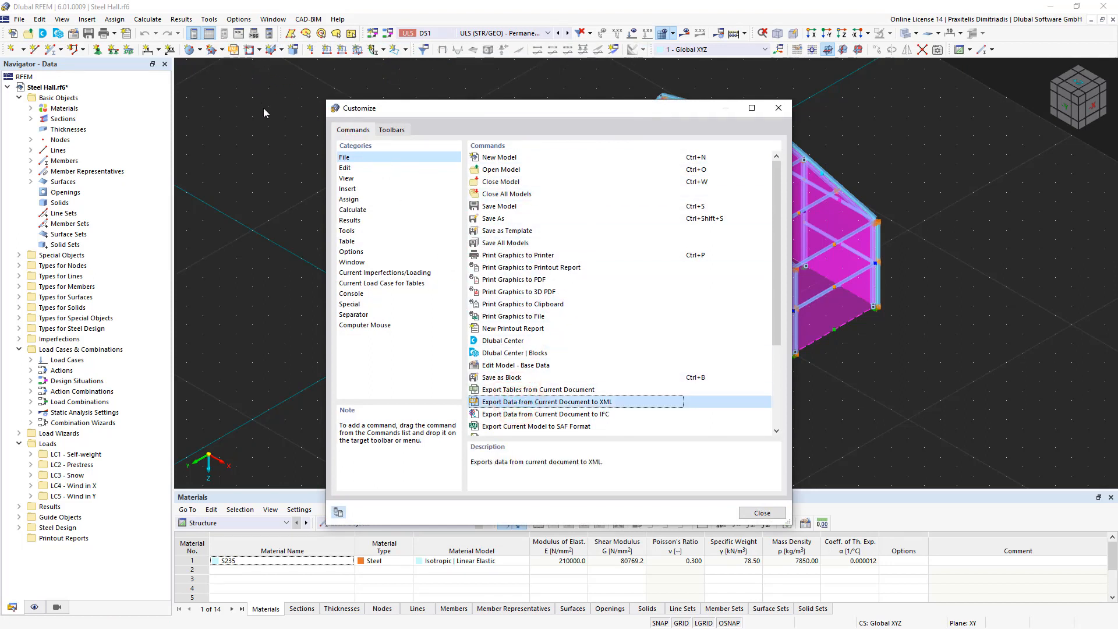
{"action": "left_click_drag", "start_coordinate": [527, 414], "coordinate": [249, 51]}
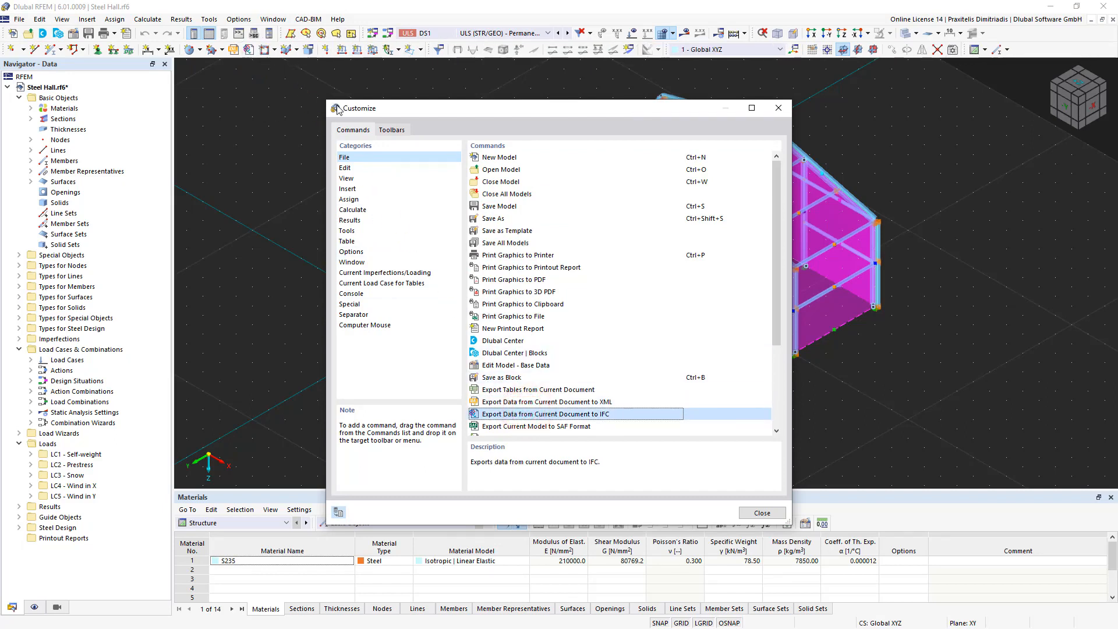
{"action": "left_click", "coordinate": [765, 516]}
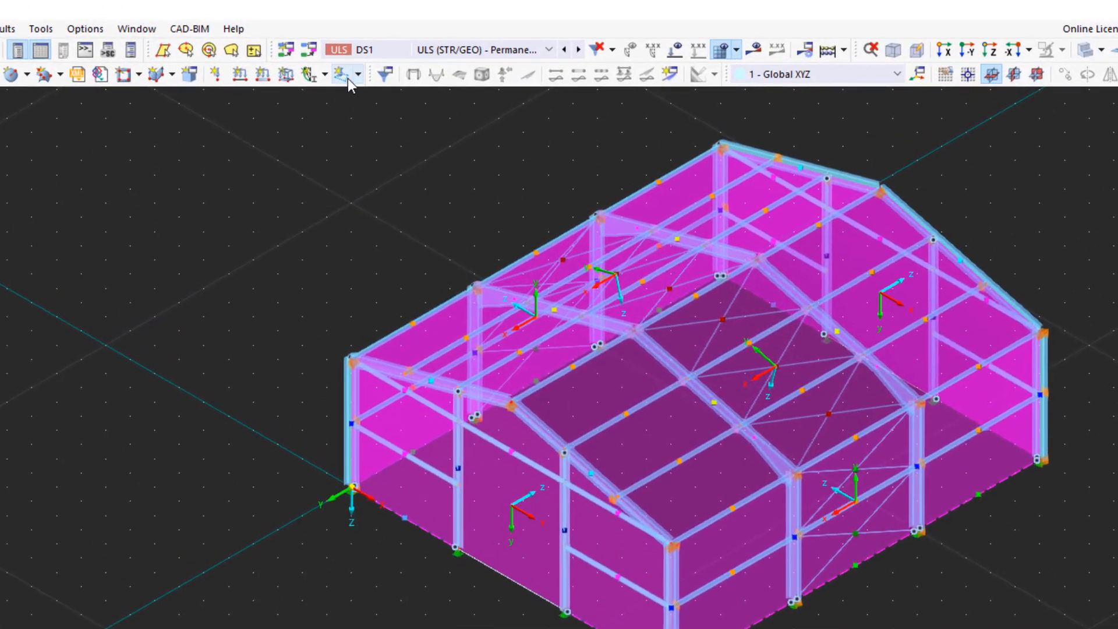
- Reset all menus and toolbars to their default configuration
{"action": "right_click", "coordinate": [369, 70]}
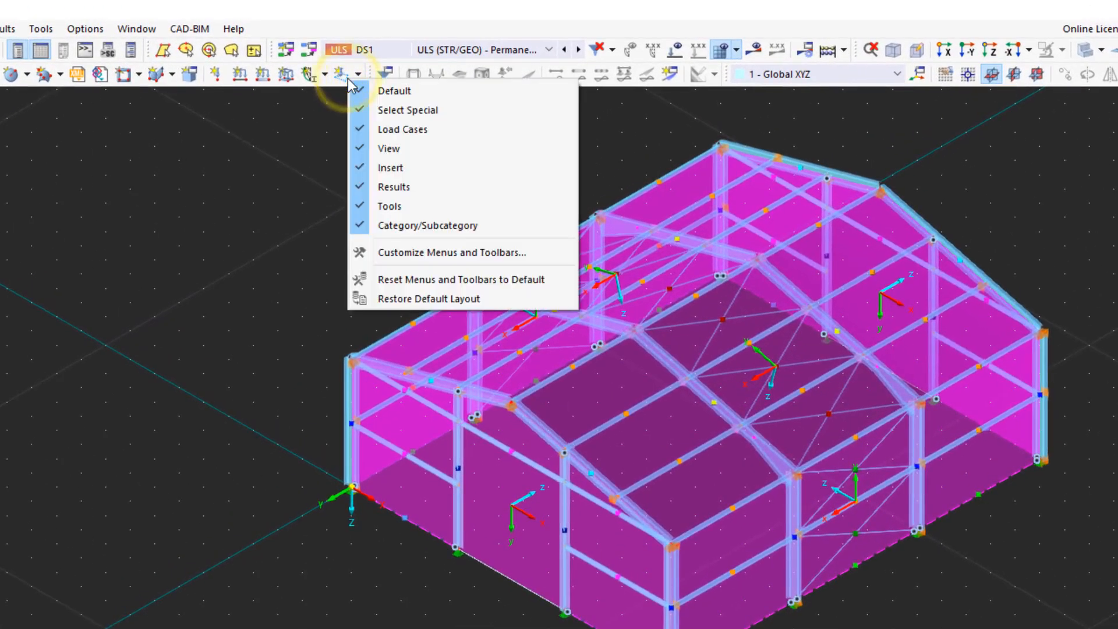
{"action": "left_click", "coordinate": [504, 280]}
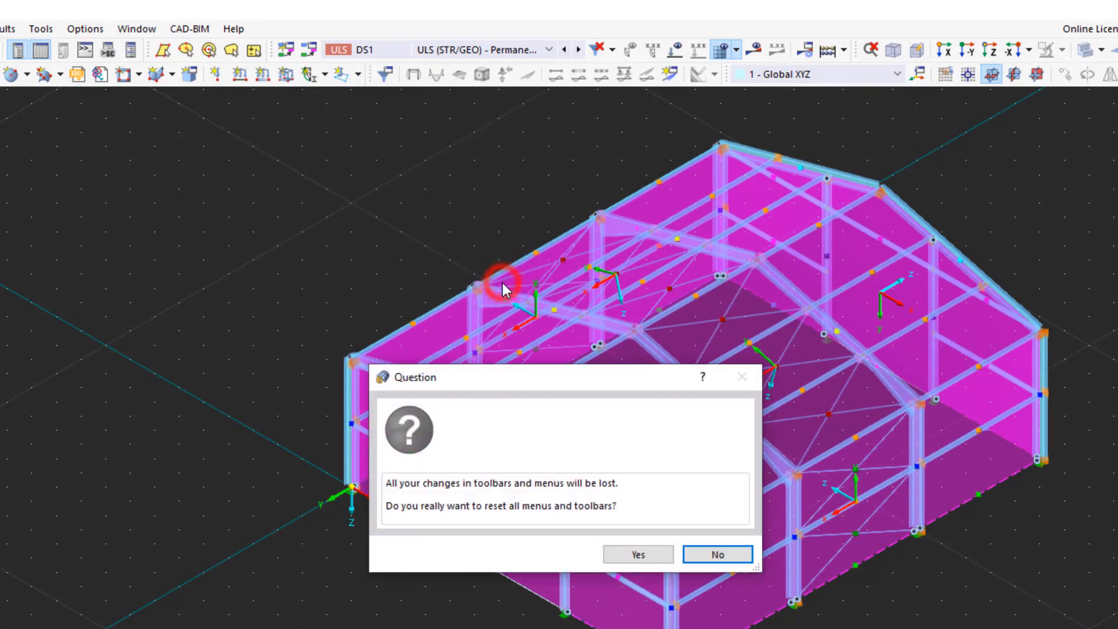
{"action": "left_click", "coordinate": [634, 559]}
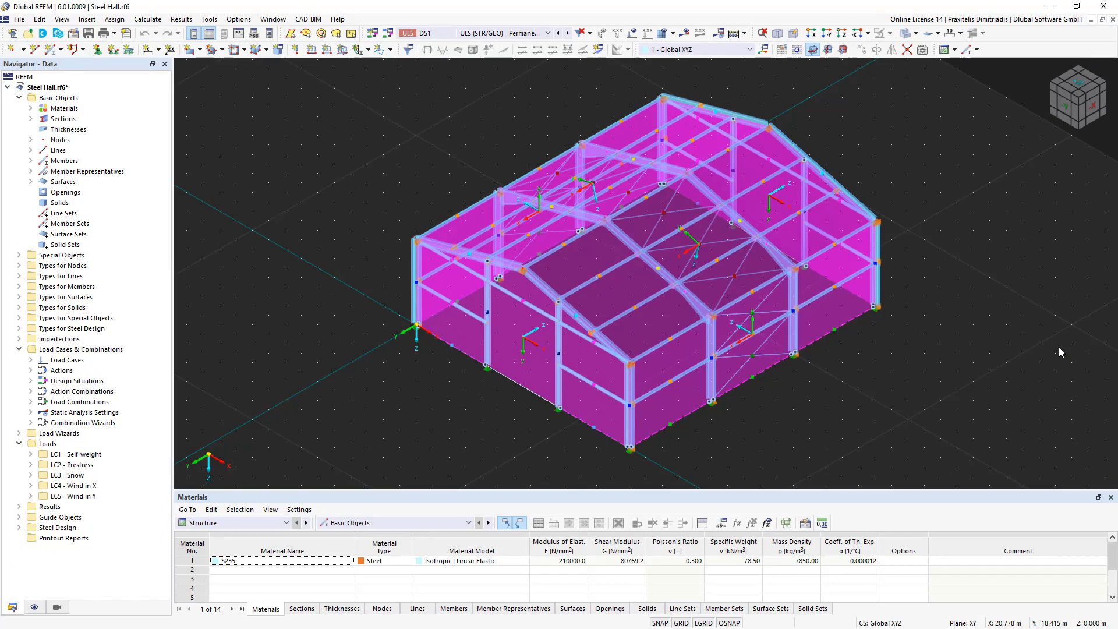
- Display the results of design situation DS1, hide them again, and return the navigator to the model data
{"action": "left_click", "coordinate": [686, 34]}
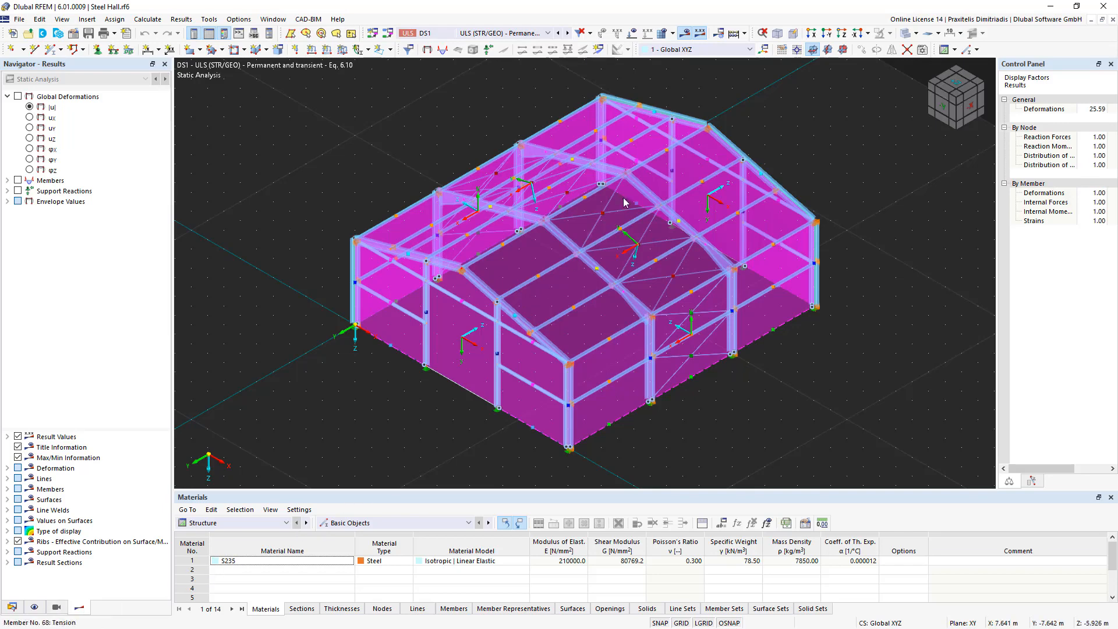
{"action": "left_click", "coordinate": [684, 35]}
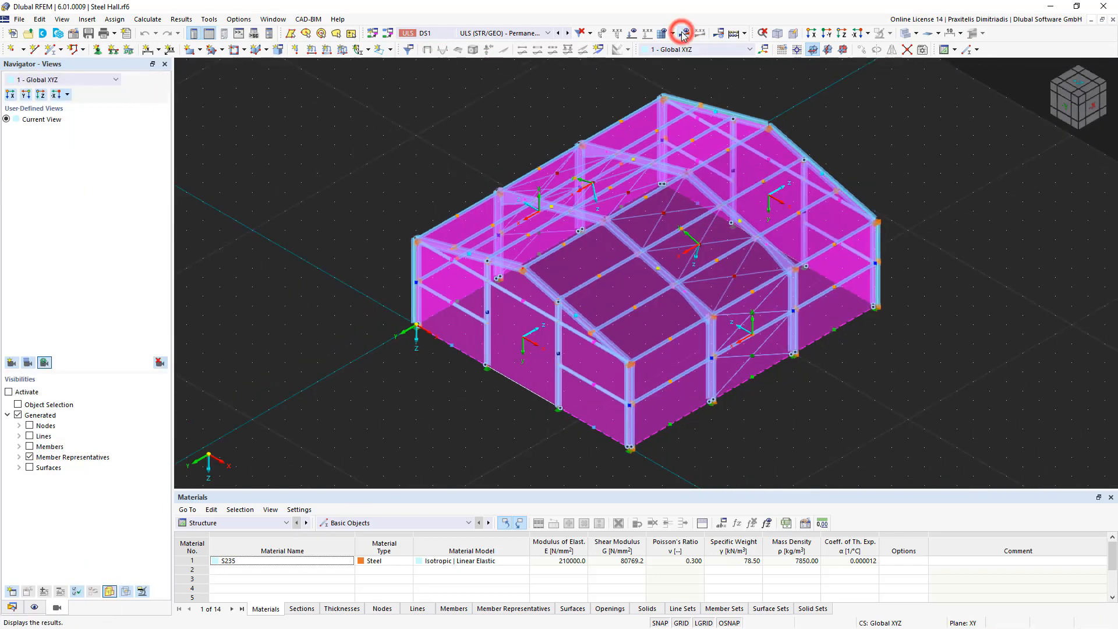
{"action": "left_click", "coordinate": [11, 606]}
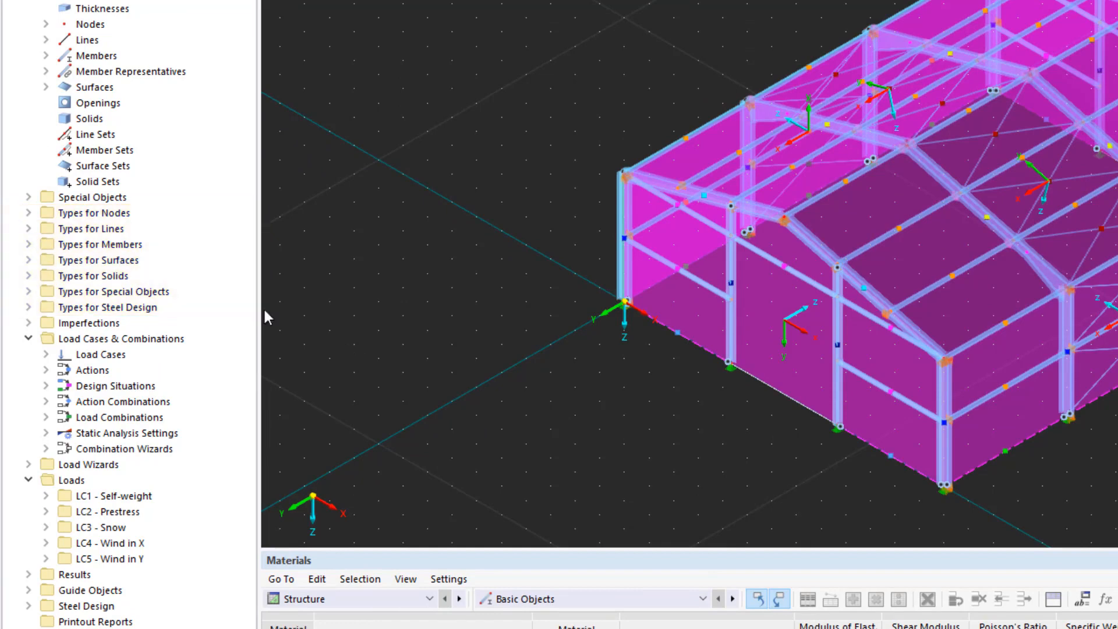
- Review the Types for Members category, and list the individual members to highlight members 23 and 33 in the model
{"action": "left_click", "coordinate": [28, 245]}
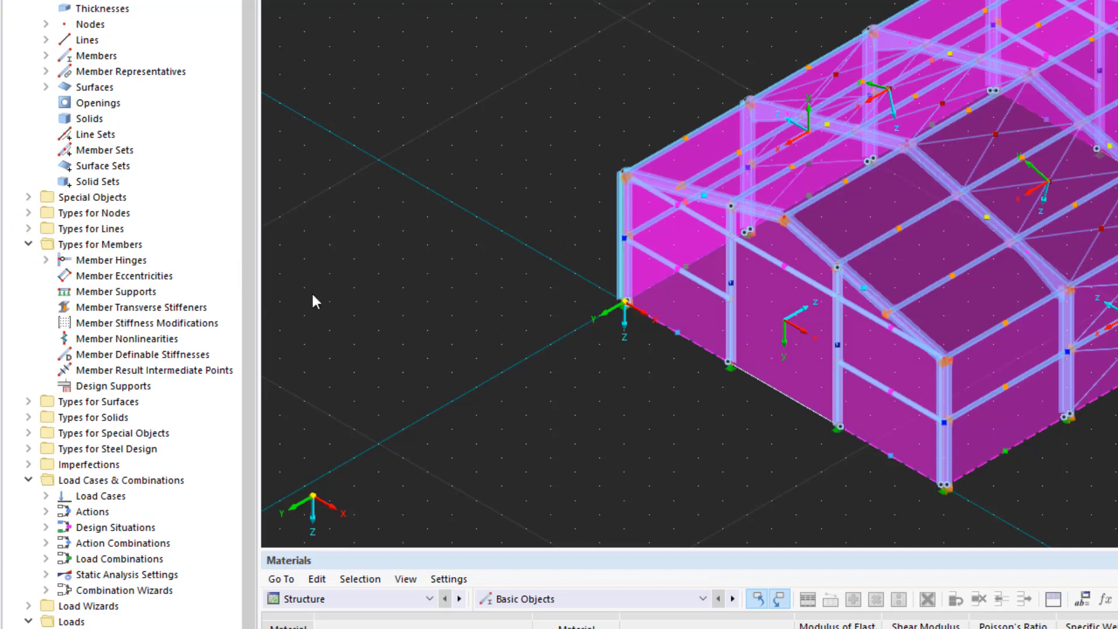
{"action": "left_click", "coordinate": [28, 245]}
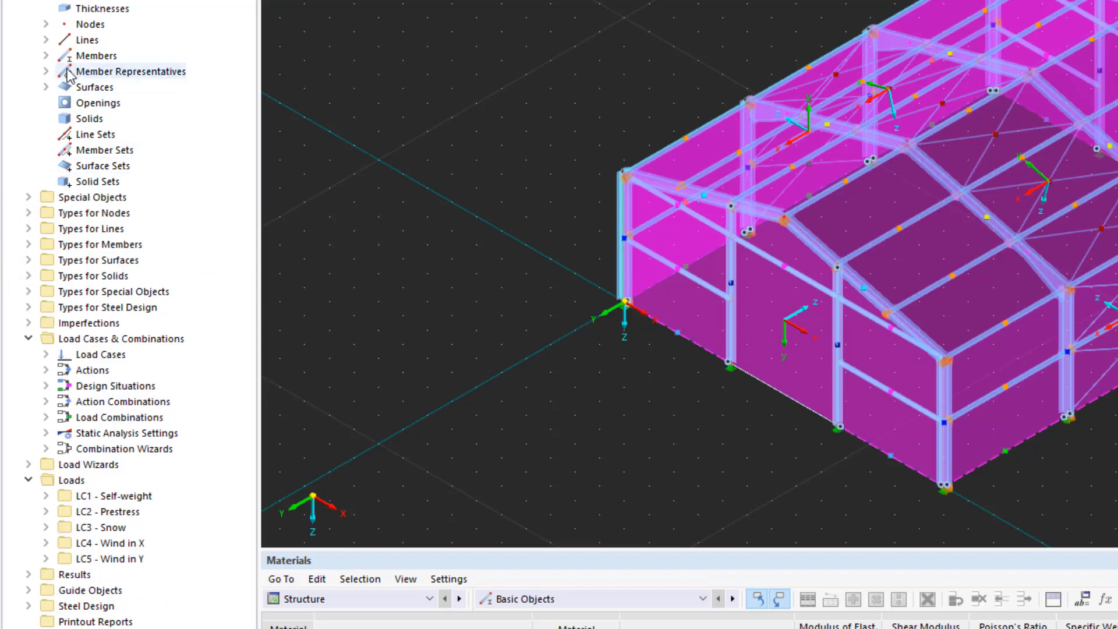
{"action": "left_click", "coordinate": [45, 56]}
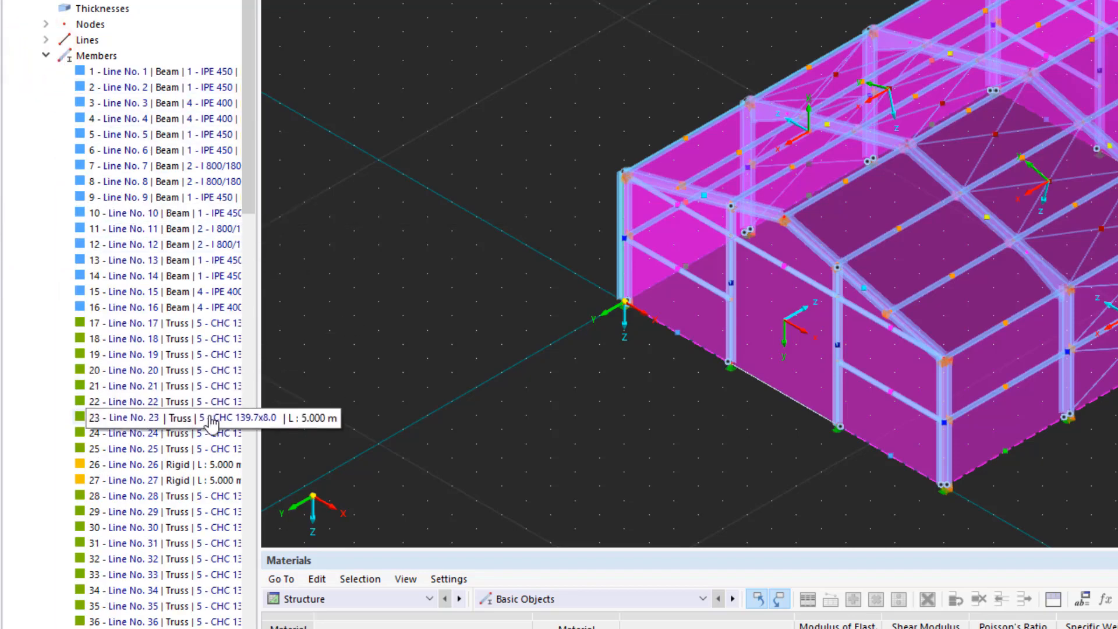
{"action": "left_click", "coordinate": [184, 417]}
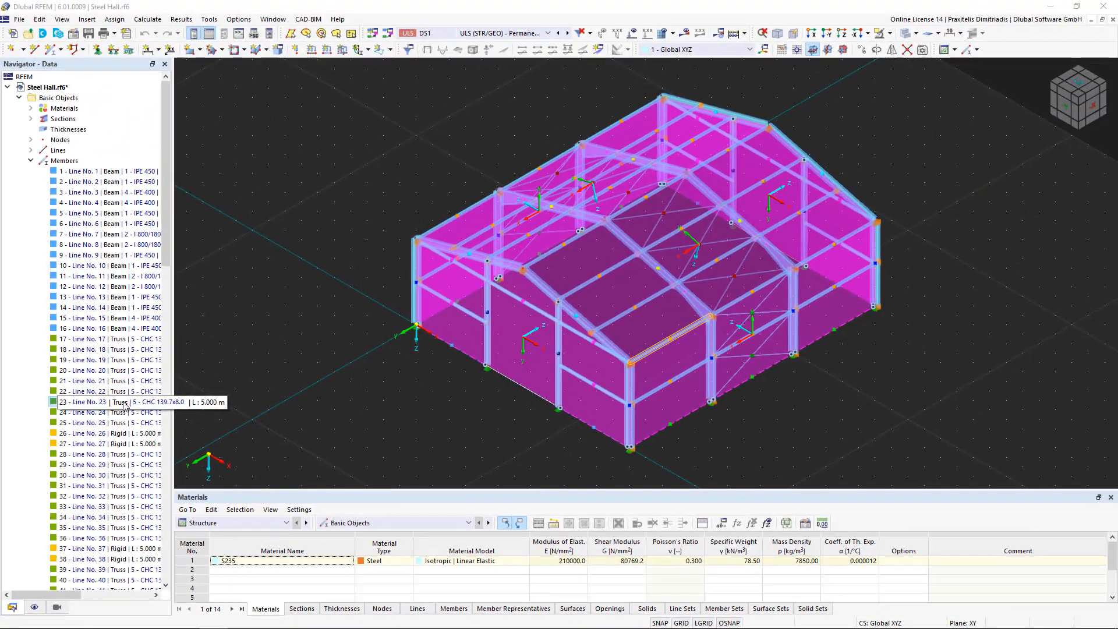
{"action": "left_click", "coordinate": [117, 506]}
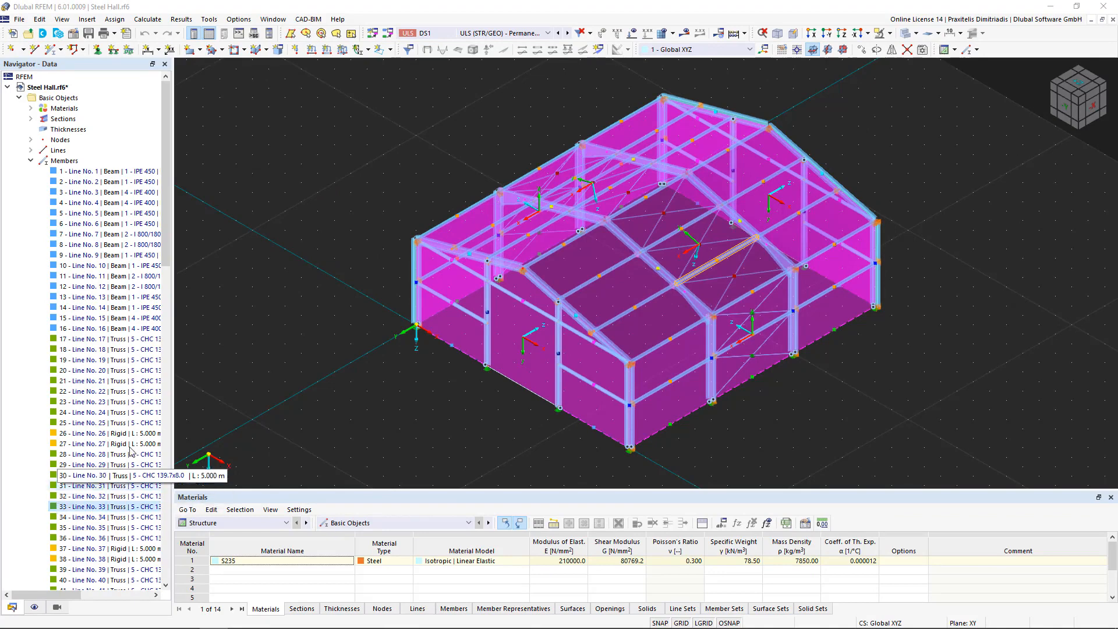
- Locate member 21 in the model view using the Find command
{"action": "left_click", "coordinate": [128, 385]}
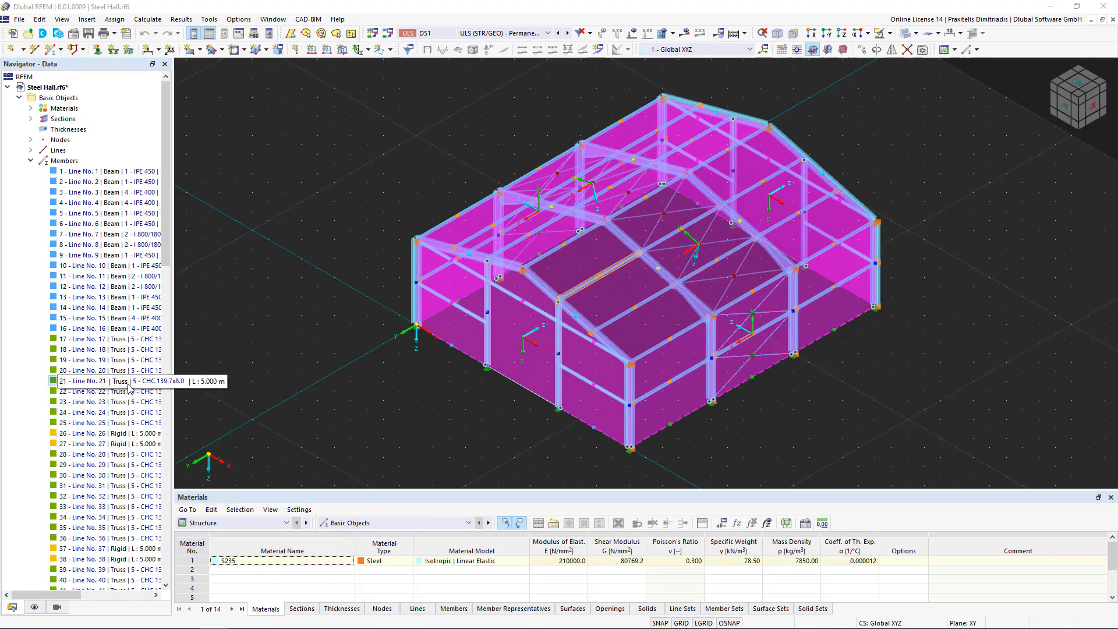
{"action": "right_click", "coordinate": [129, 386]}
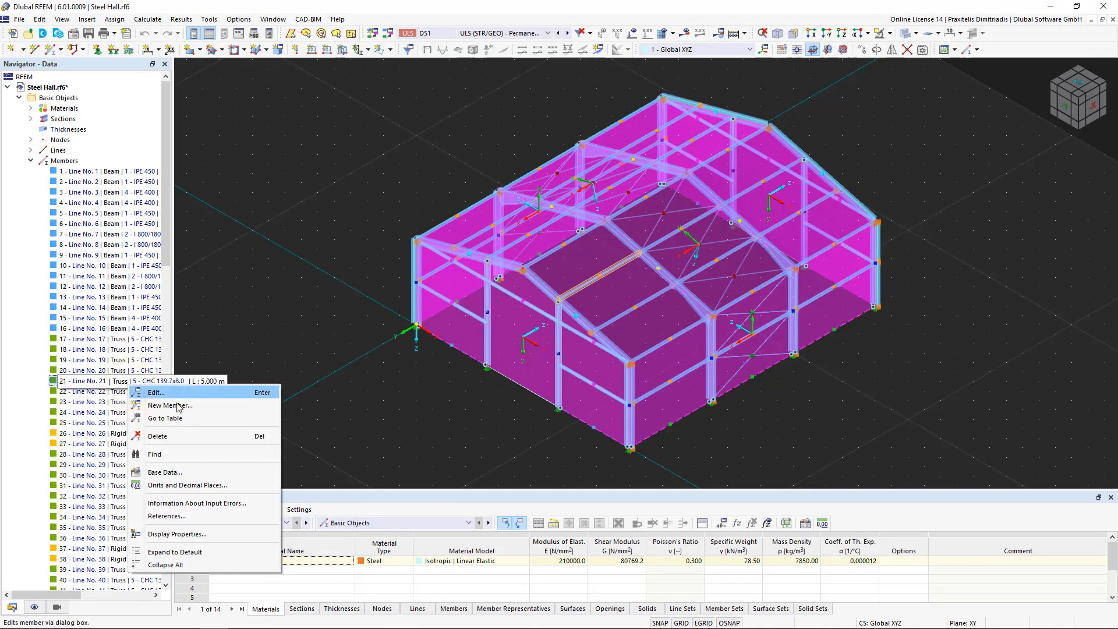
{"action": "left_click", "coordinate": [212, 456]}
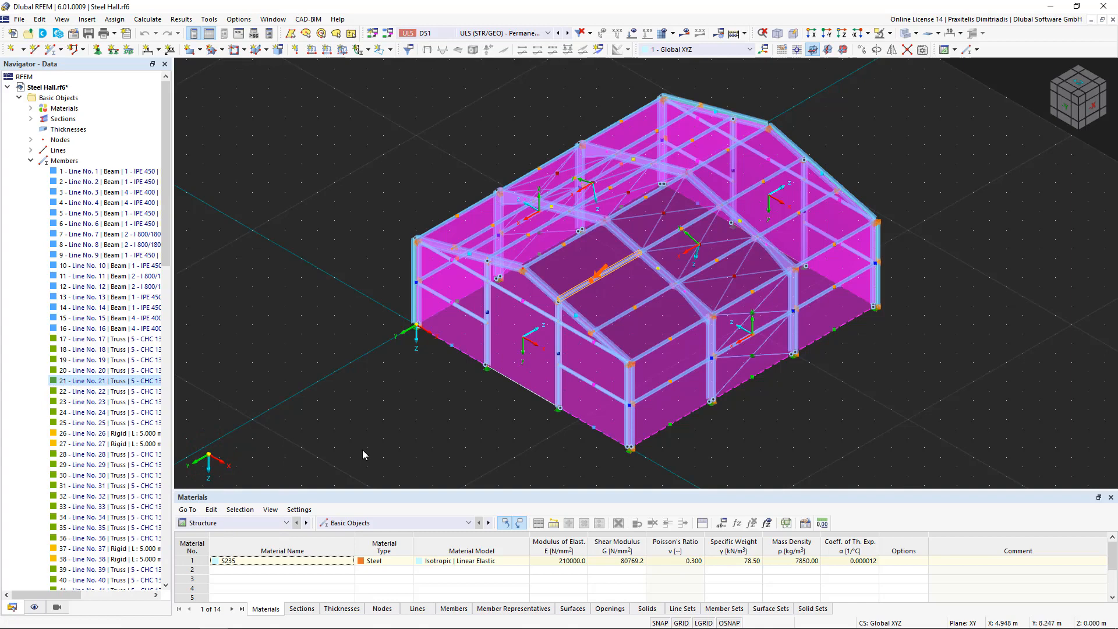
- Clear the member selection and review the display options for the model, loads, numbering, object colours and rendering
{"action": "left_click", "coordinate": [35, 607]}
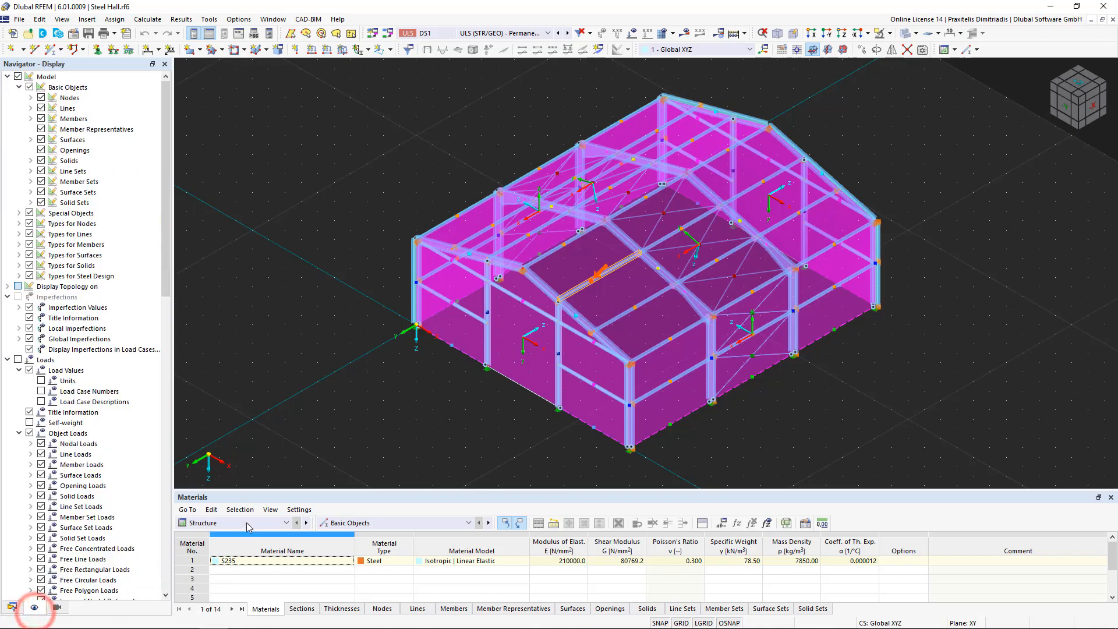
{"action": "left_click", "coordinate": [396, 404]}
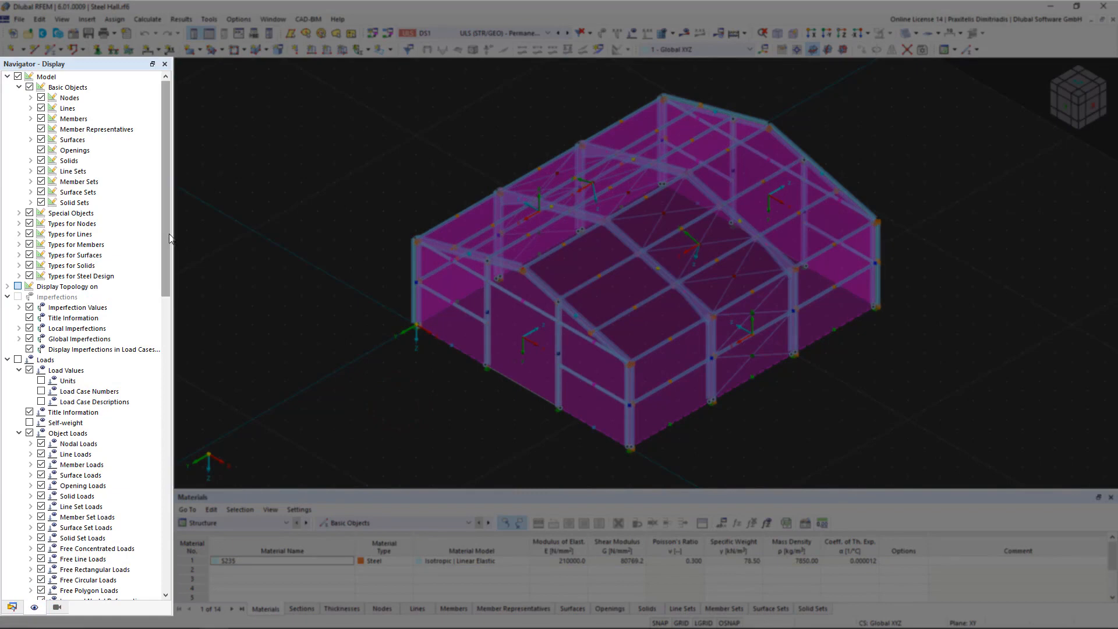
{"action": "left_click_drag", "start_coordinate": [169, 233], "coordinate": [155, 548]}
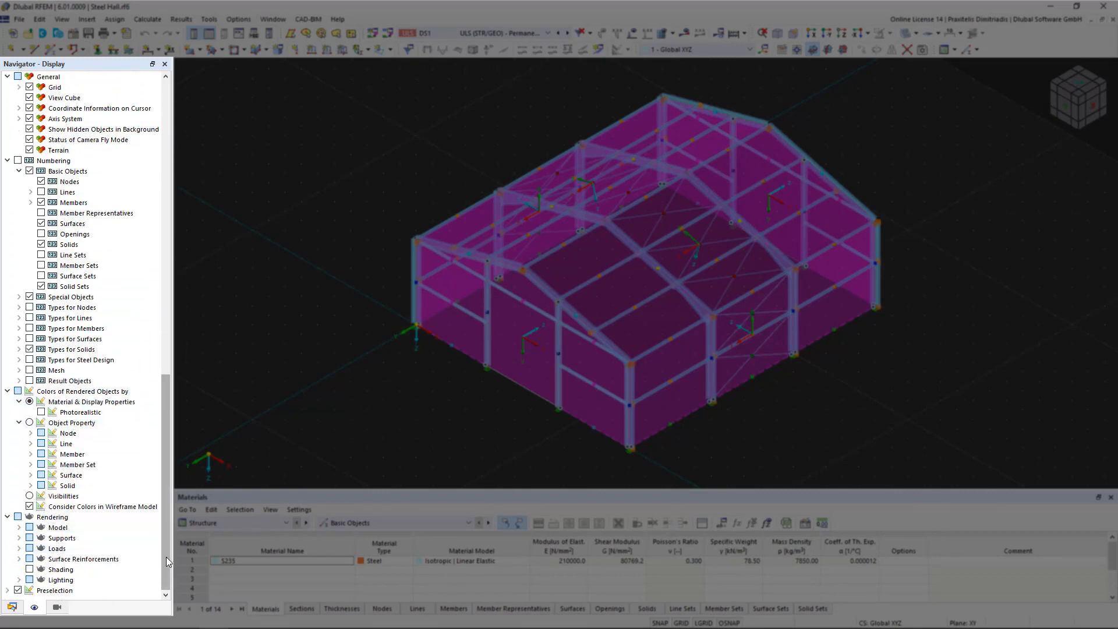
- Save a close-up of the hall's frame corner as a user-defined view named View 1
{"action": "left_click", "coordinate": [56, 609]}
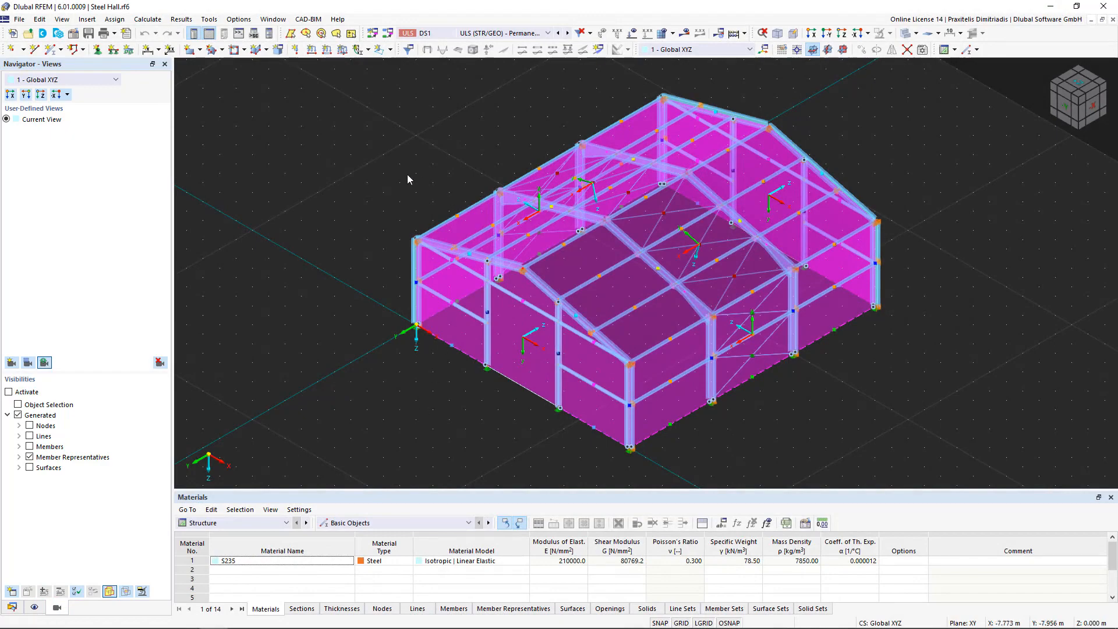
{"action": "left_click_drag", "start_coordinate": [379, 201], "coordinate": [491, 287]}
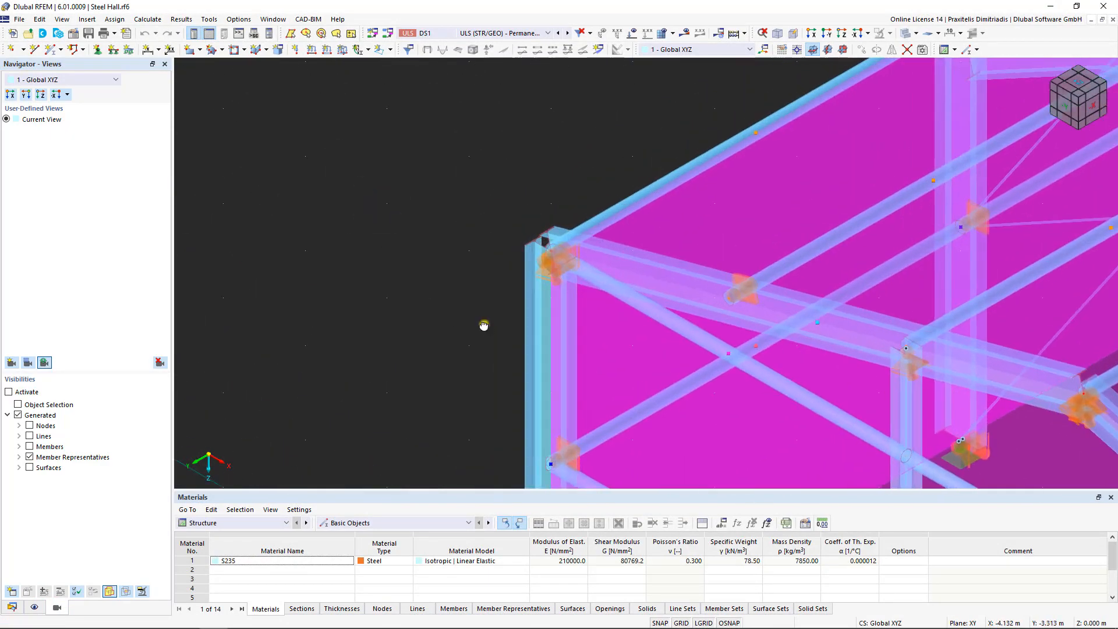
{"action": "middle_click_drag", "start_coordinate": [484, 324], "coordinate": [741, 288], "text": "ctrl"}
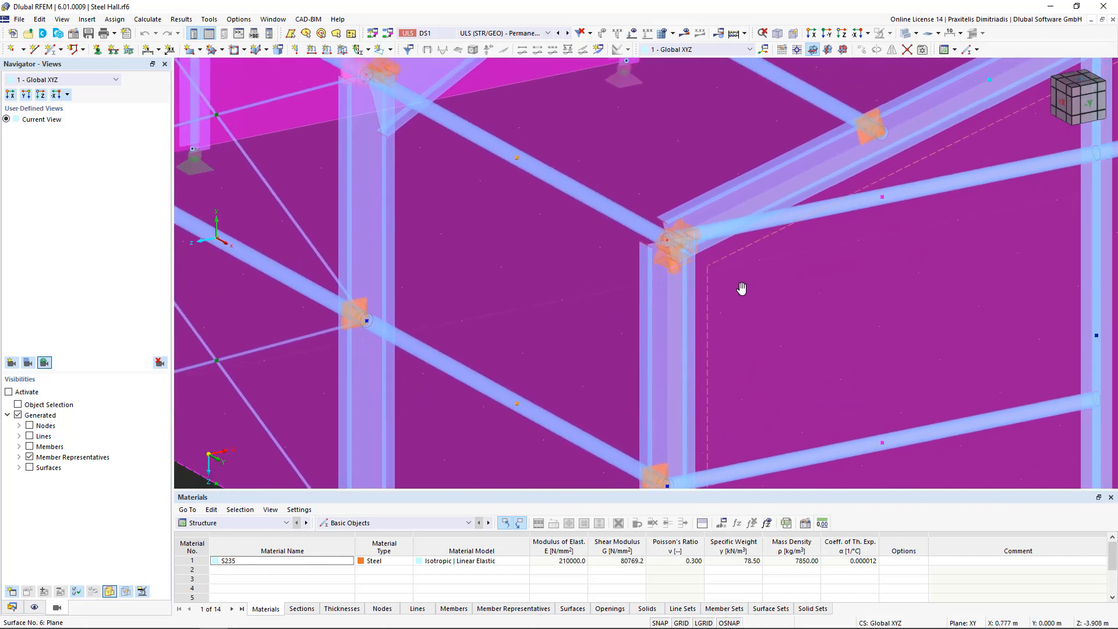
{"action": "left_click", "coordinate": [10, 362]}
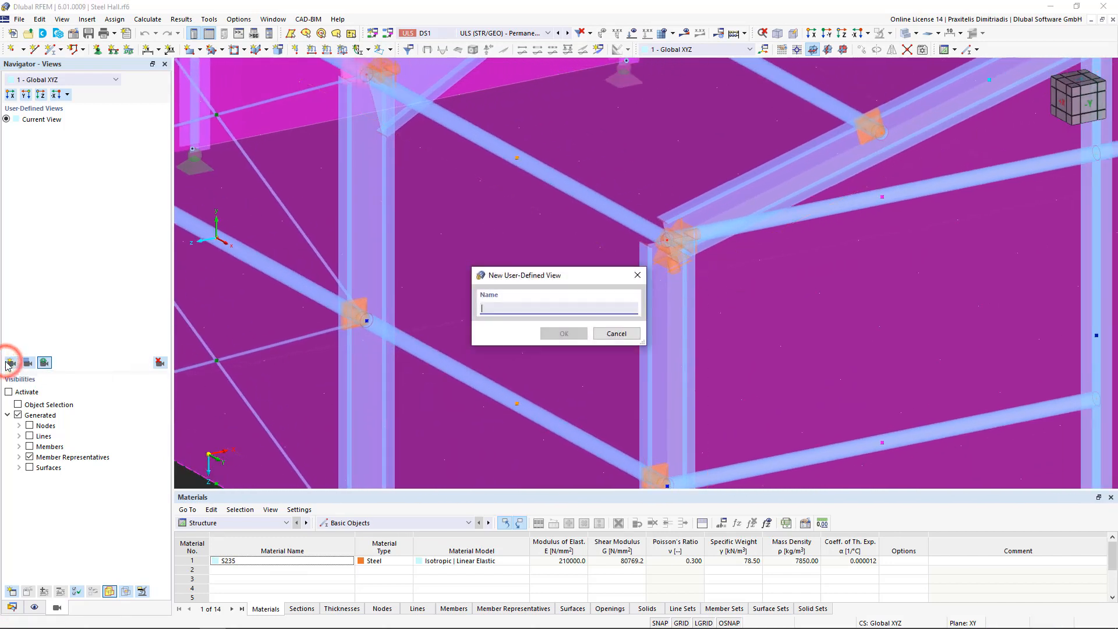
{"action": "type", "text": "View 1"}
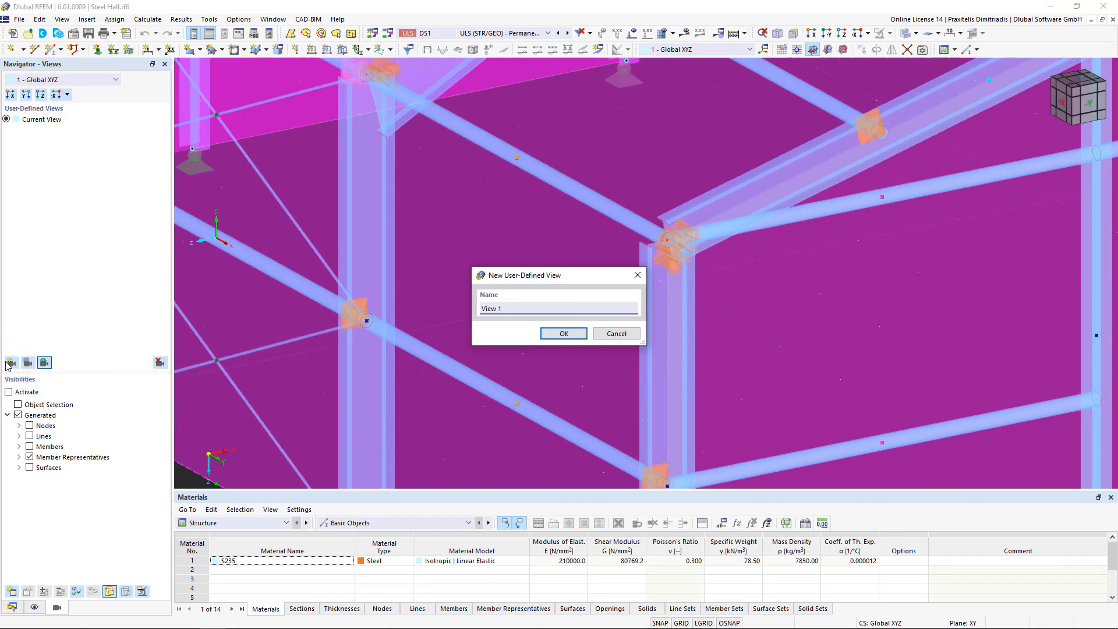
{"action": "left_click", "coordinate": [563, 333]}
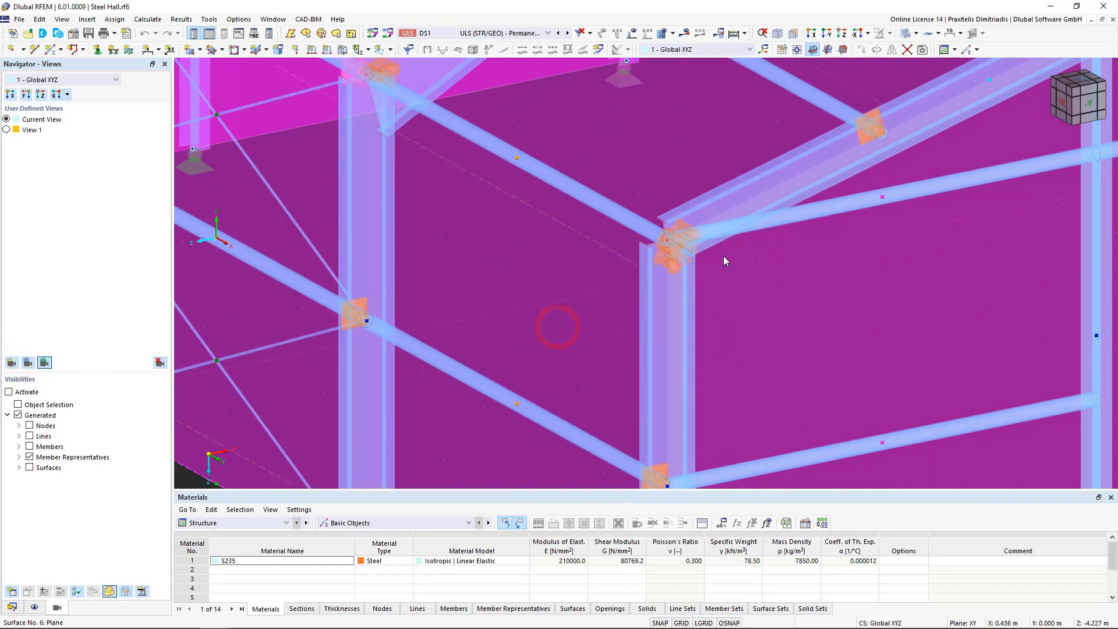
- Recall View 1 from the isometric view of the whole hall, and delete this user-defined view
{"action": "left_click", "coordinate": [1103, 100]}
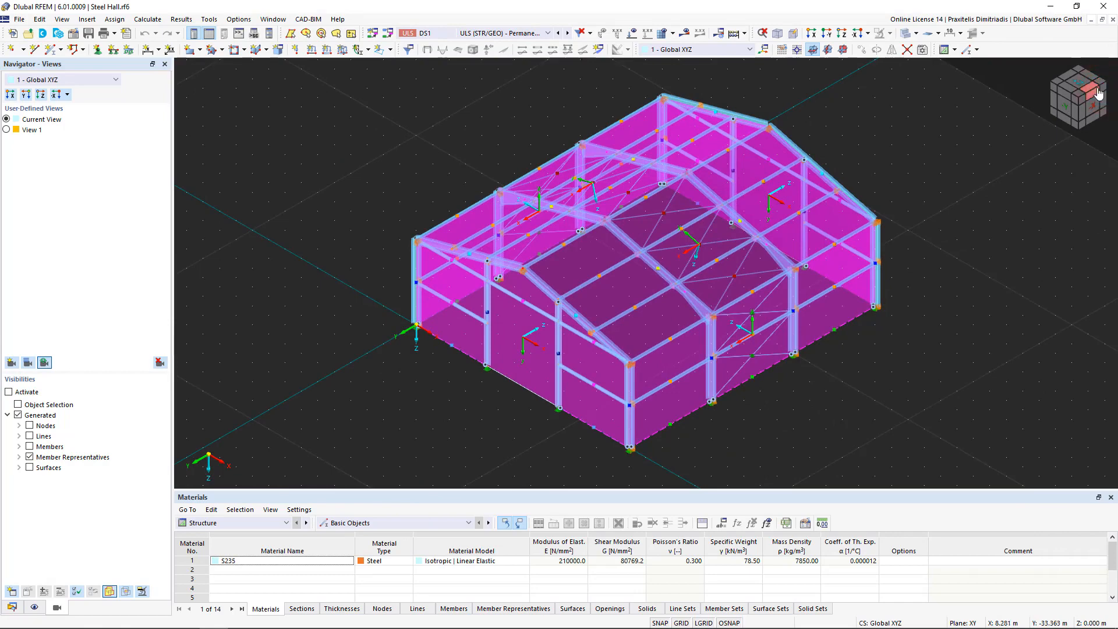
{"action": "left_click", "coordinate": [7, 130]}
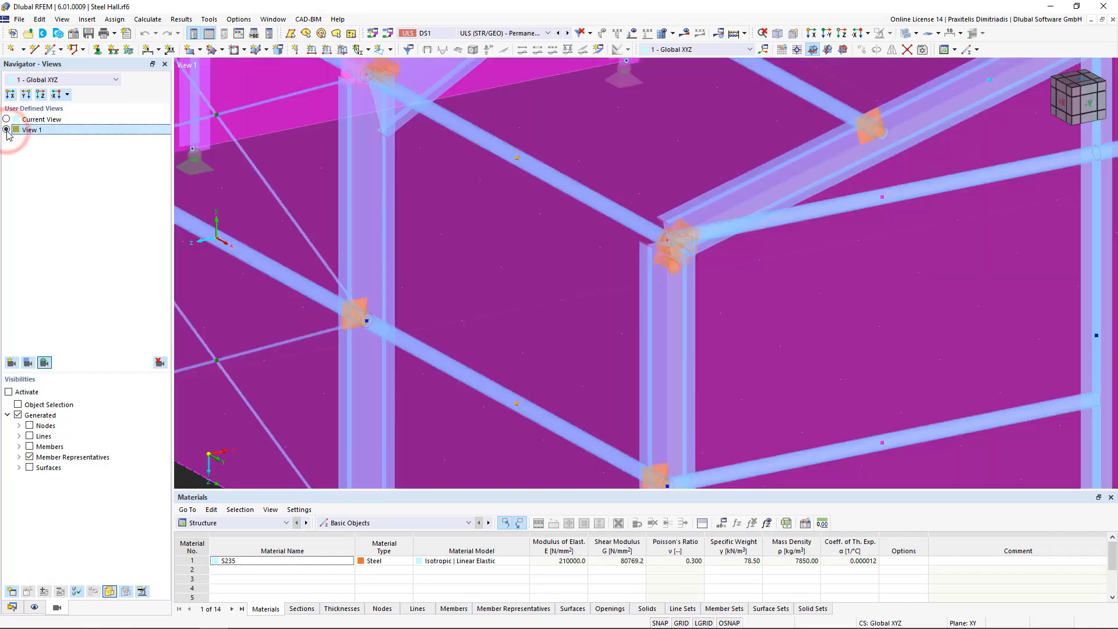
{"action": "left_click", "coordinate": [118, 131]}
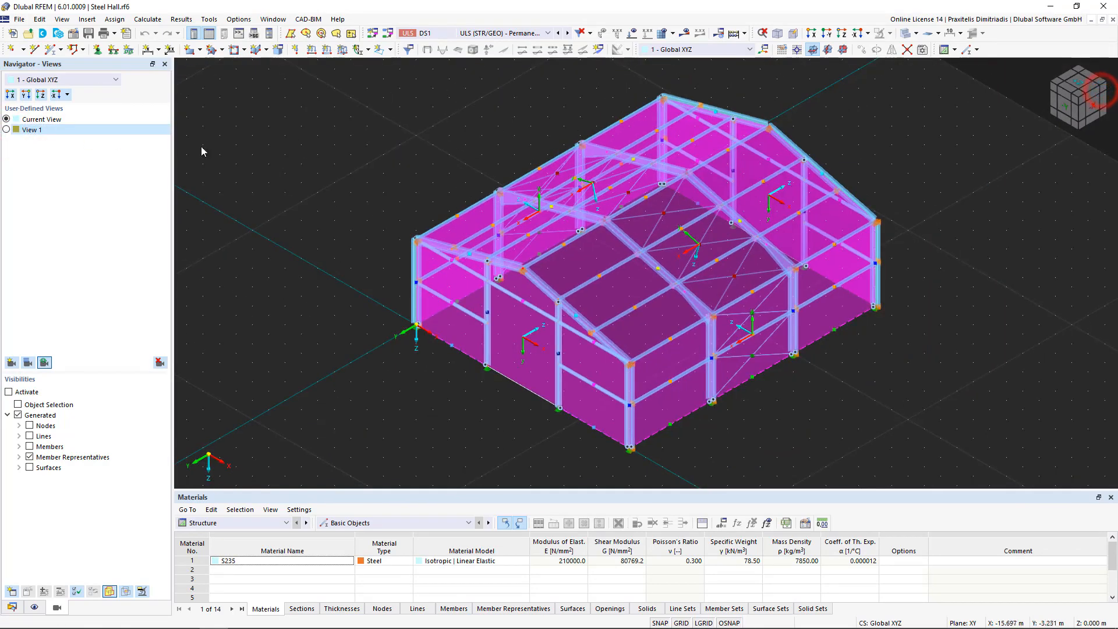
{"action": "left_click", "coordinate": [159, 362]}
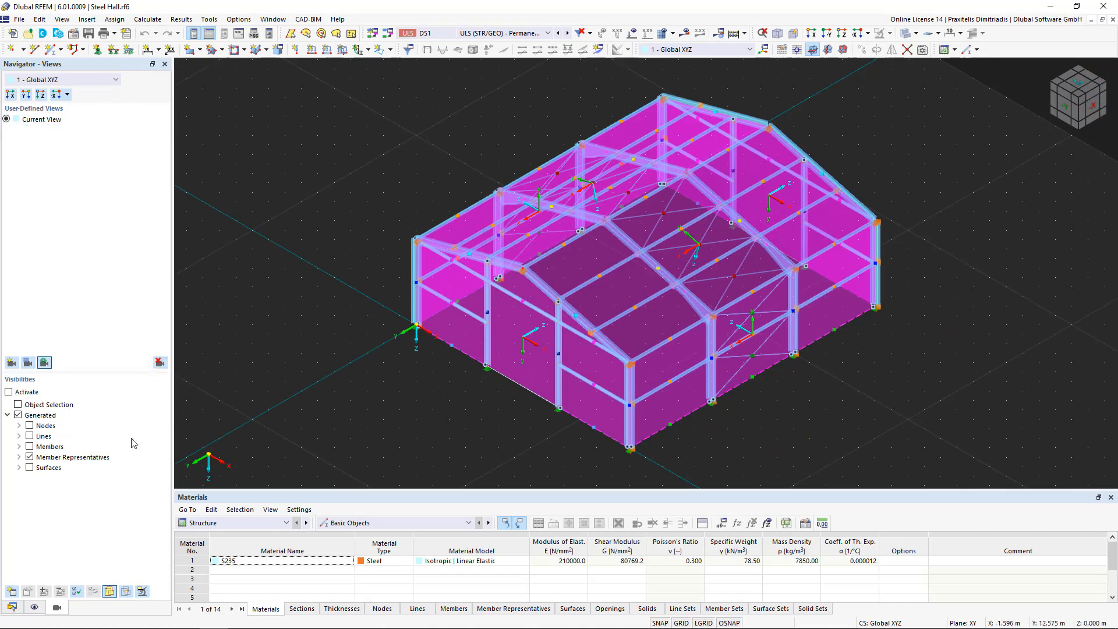
- Isolate the truss members with the generated visibility by member type, and deactivate the visibility mode again
{"action": "left_click", "coordinate": [18, 447]}
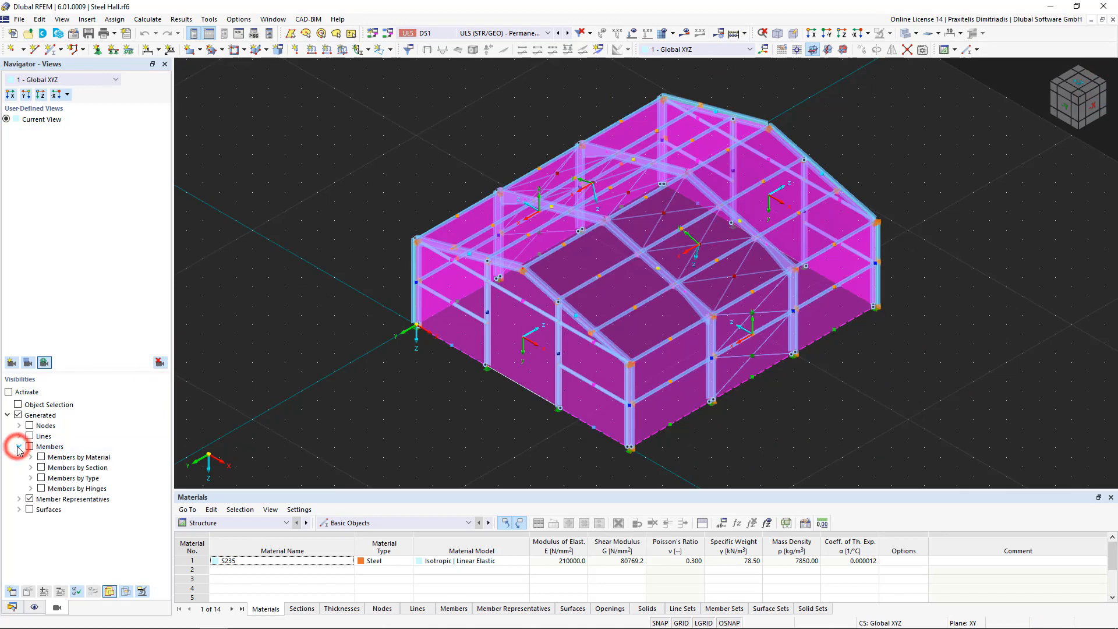
{"action": "left_click", "coordinate": [30, 478]}
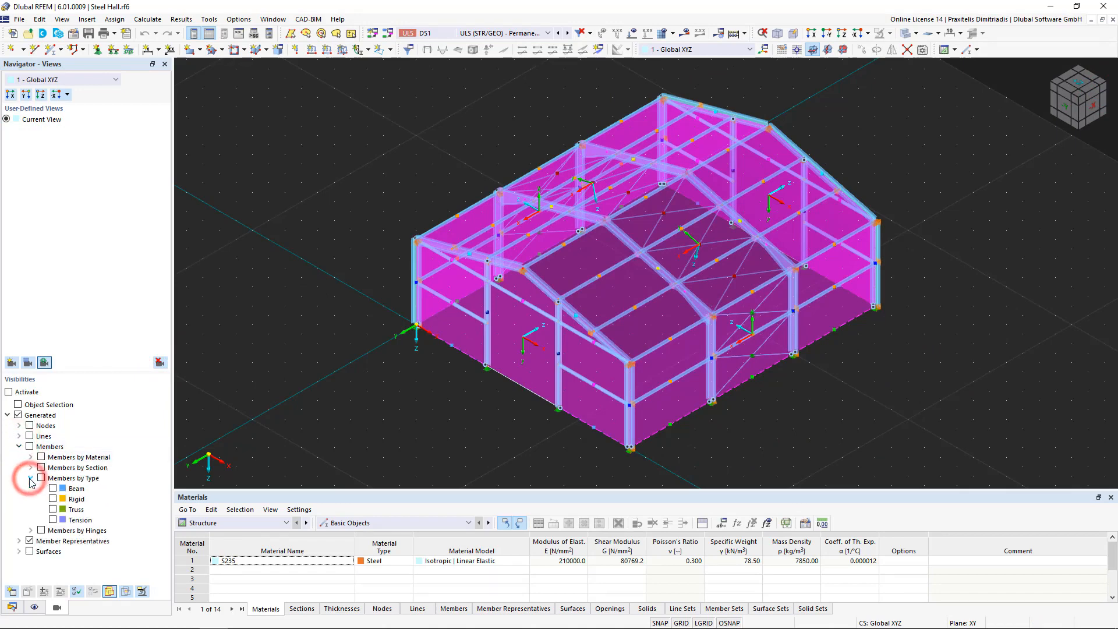
{"action": "left_click", "coordinate": [53, 510]}
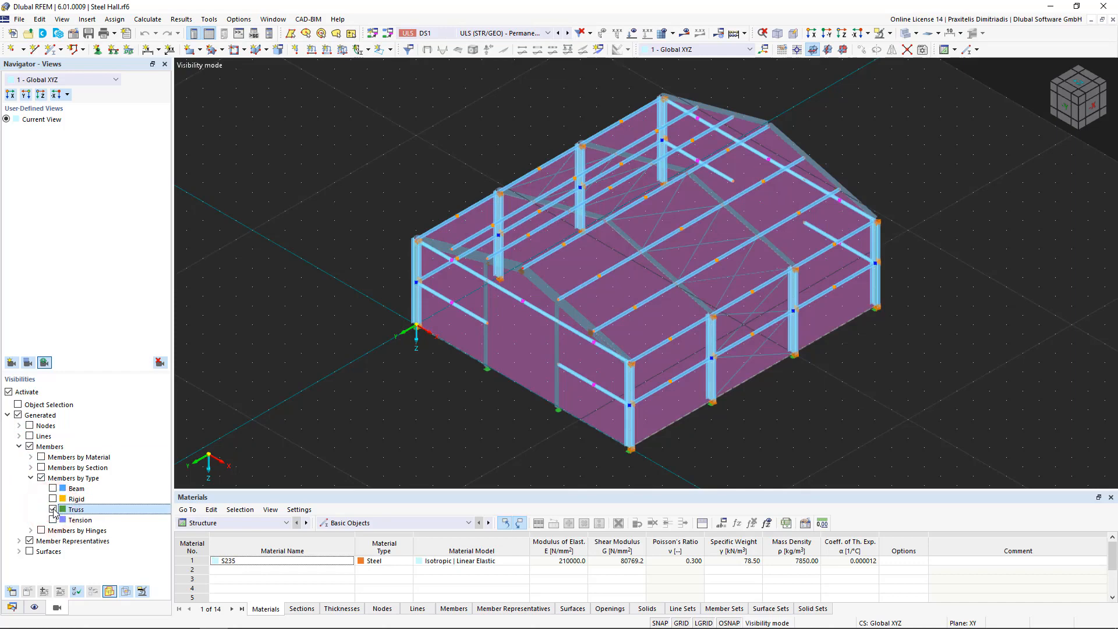
{"action": "left_click", "coordinate": [9, 392]}
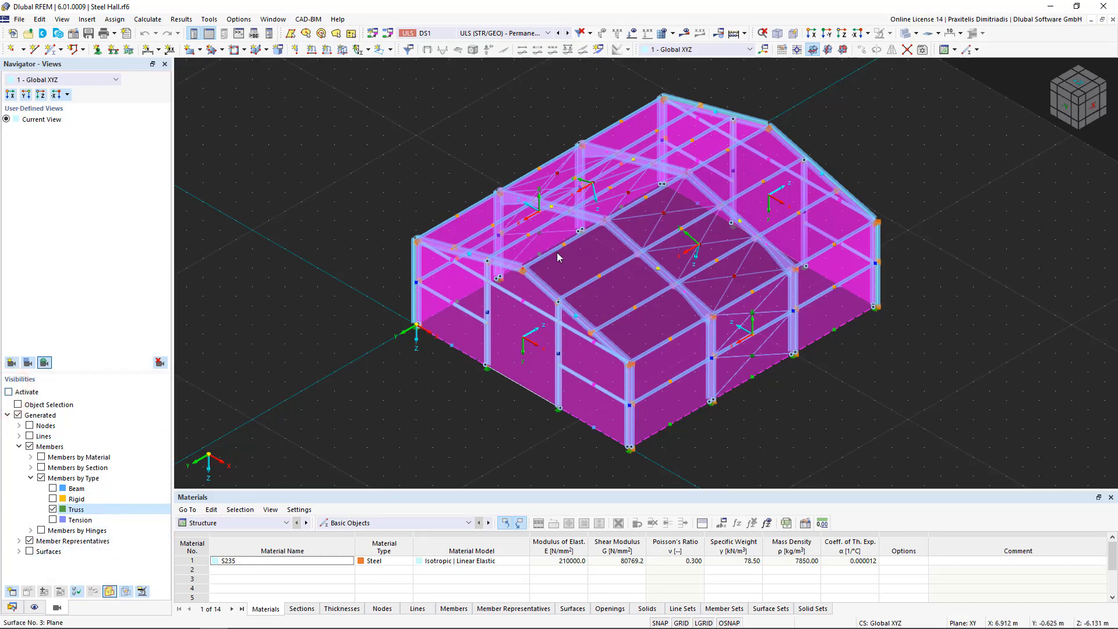
- Show the results of design situation DS1 and set the members' deformation display to Lines
{"action": "left_click", "coordinate": [681, 33]}
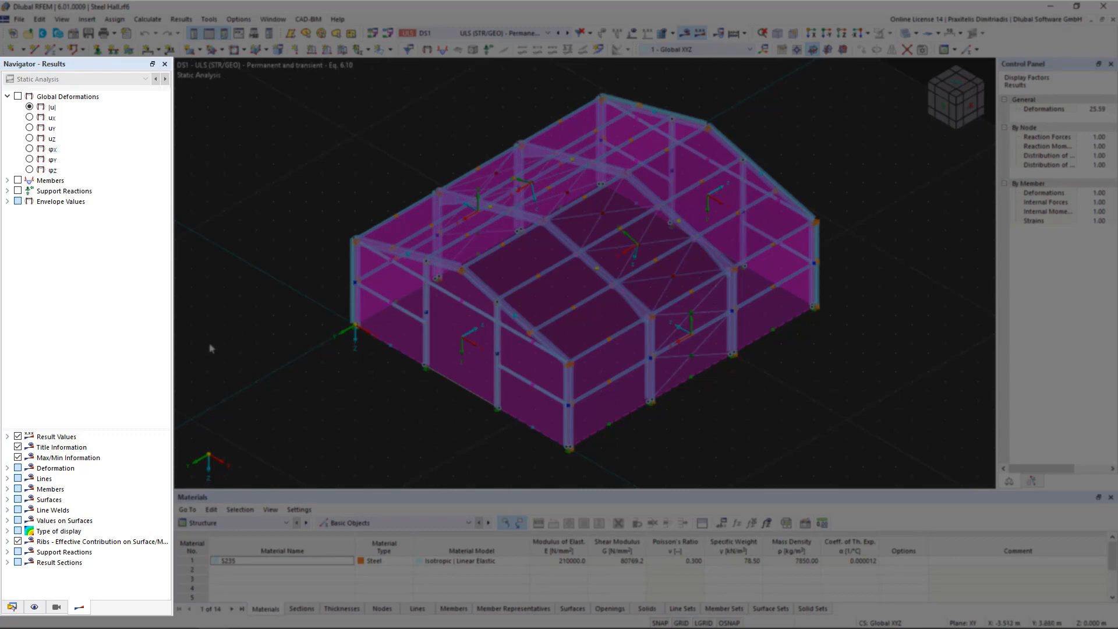
{"action": "left_click", "coordinate": [7, 468]}
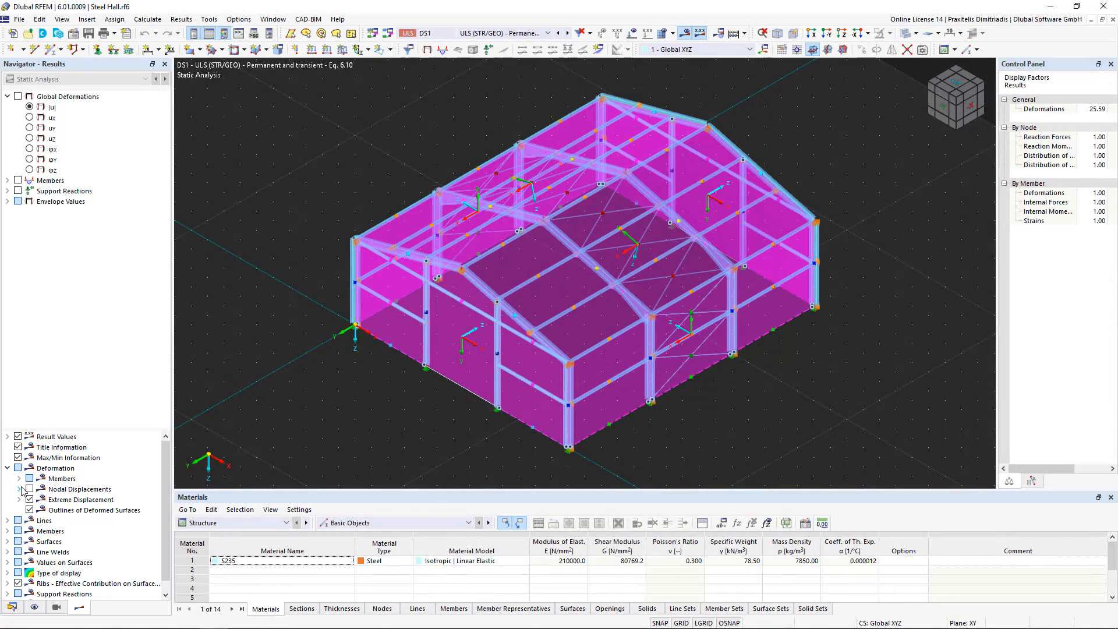
{"action": "left_click", "coordinate": [20, 489]}
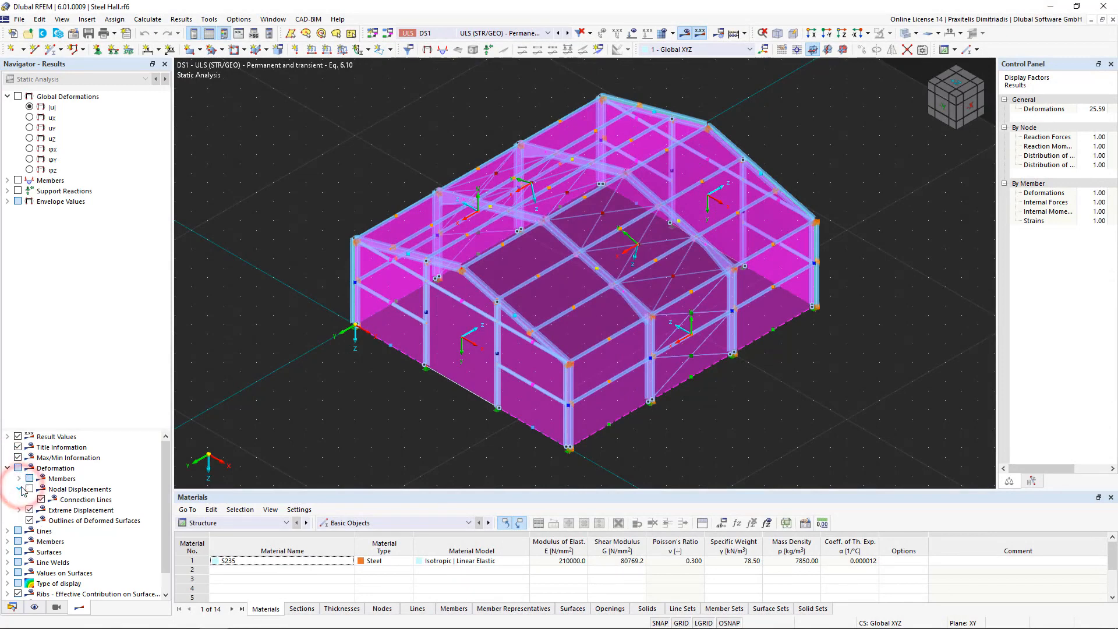
{"action": "left_click", "coordinate": [21, 489]}
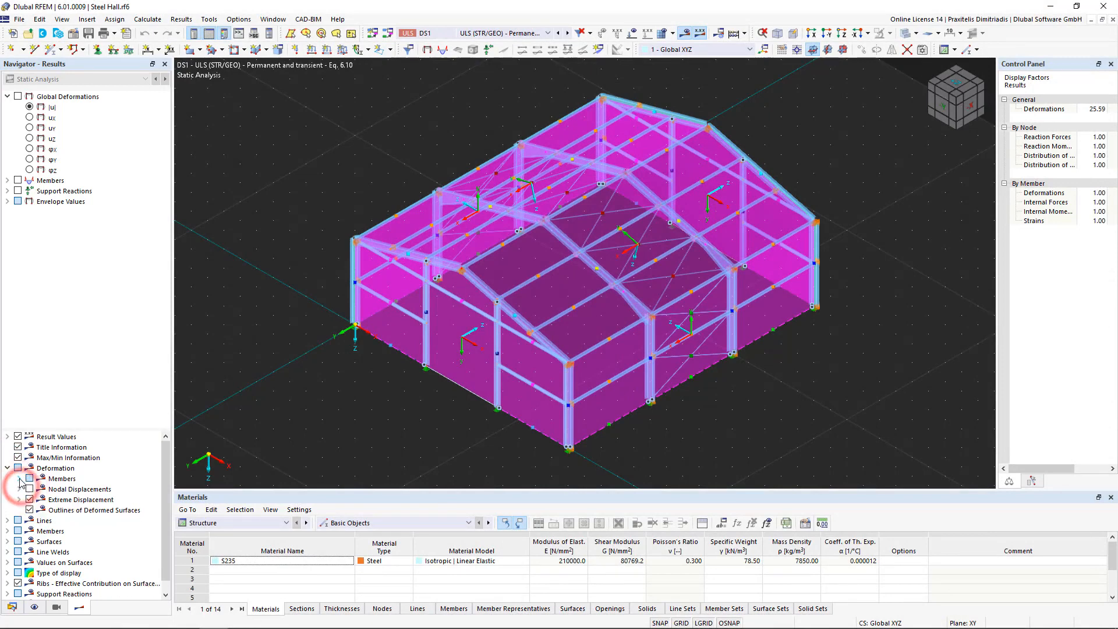
{"action": "left_click", "coordinate": [20, 478]}
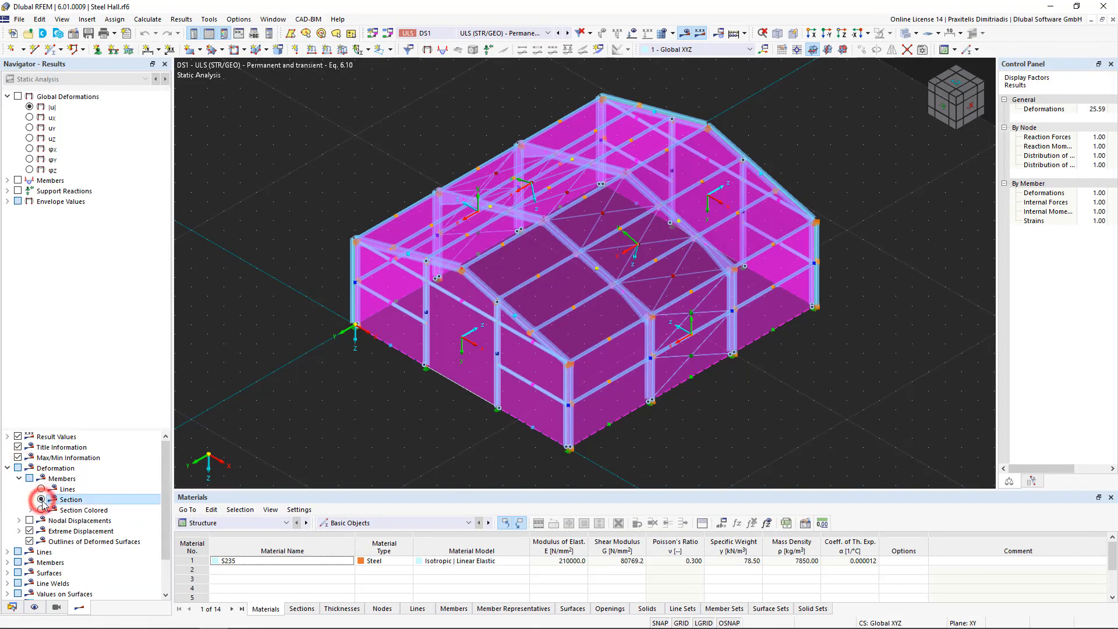
{"action": "left_click", "coordinate": [40, 489]}
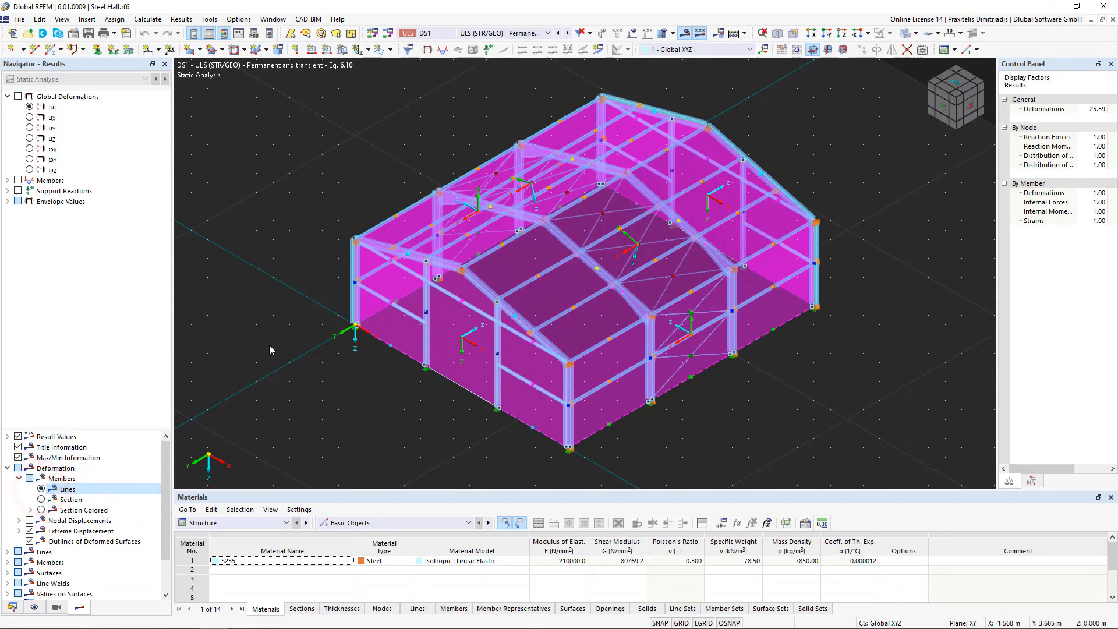
- Enlarge the table area and page through the basic object tables from Materials to Nodes
{"action": "left_click_drag", "start_coordinate": [608, 493], "coordinate": [611, 416]}
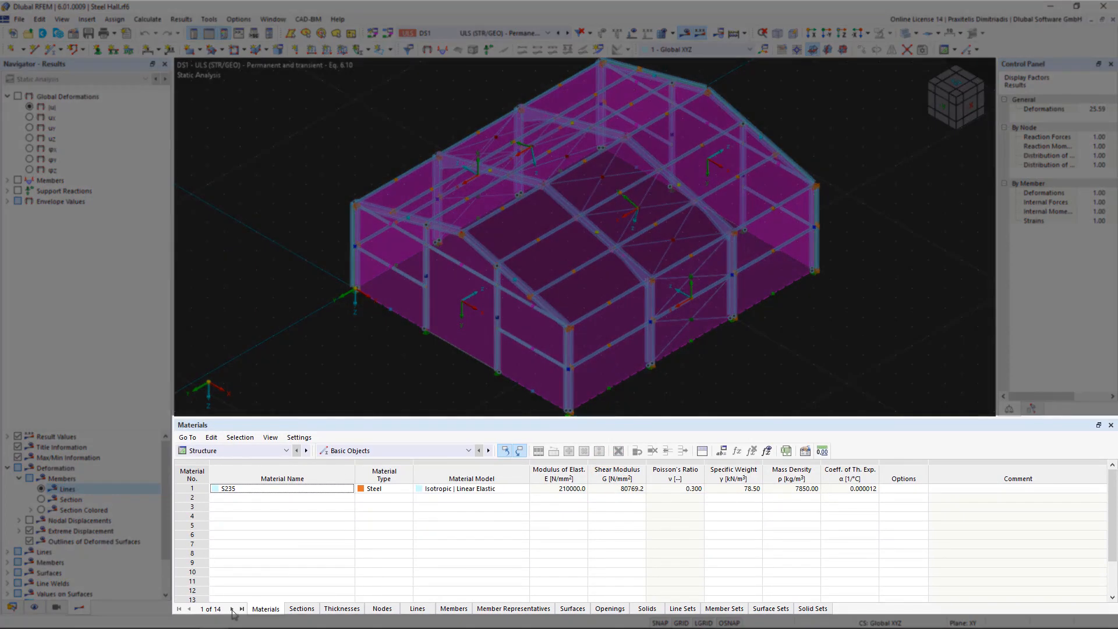
{"action": "left_click", "coordinate": [232, 609]}
{"action": "left_click", "coordinate": [232, 609]}
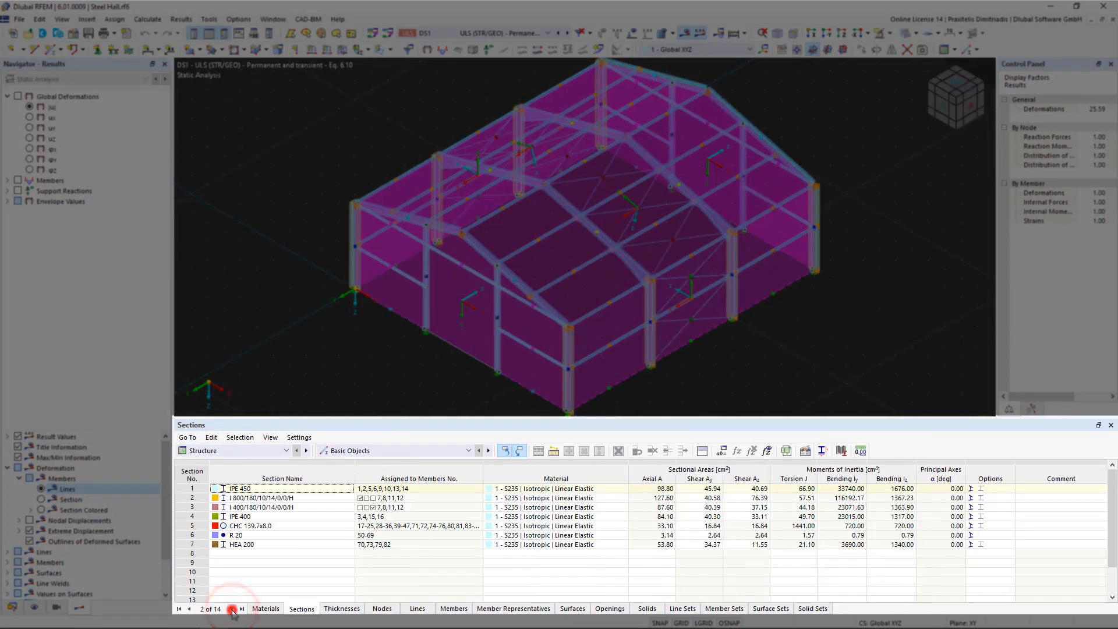
{"action": "left_click", "coordinate": [232, 609]}
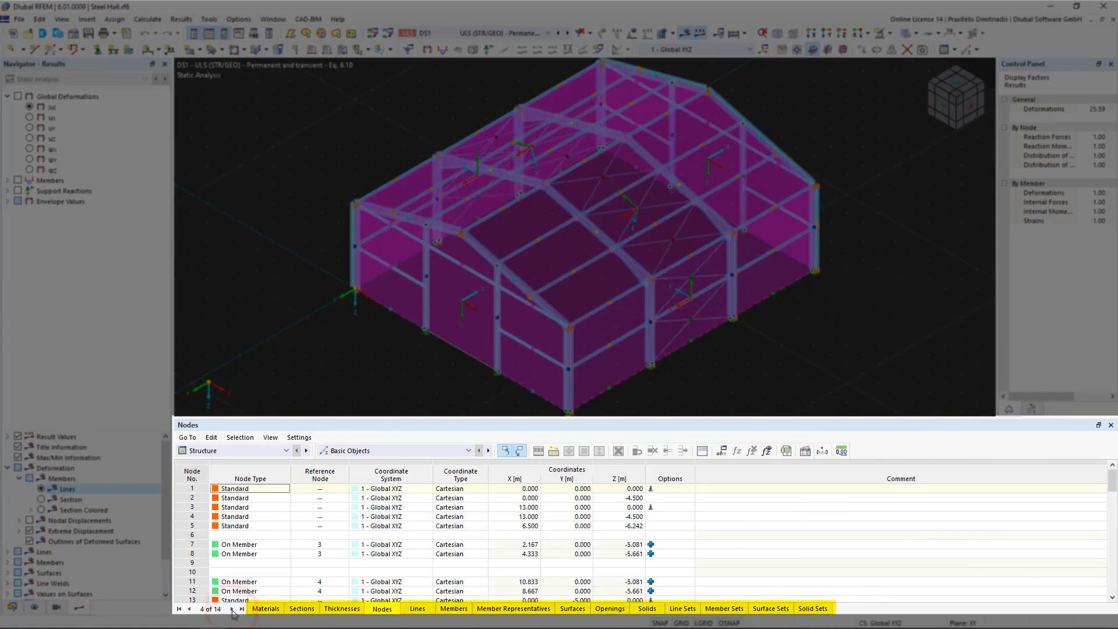
- Switch the table to Load Cases & Combinations and collapse the Members list in the model data
{"action": "left_click", "coordinate": [287, 451]}
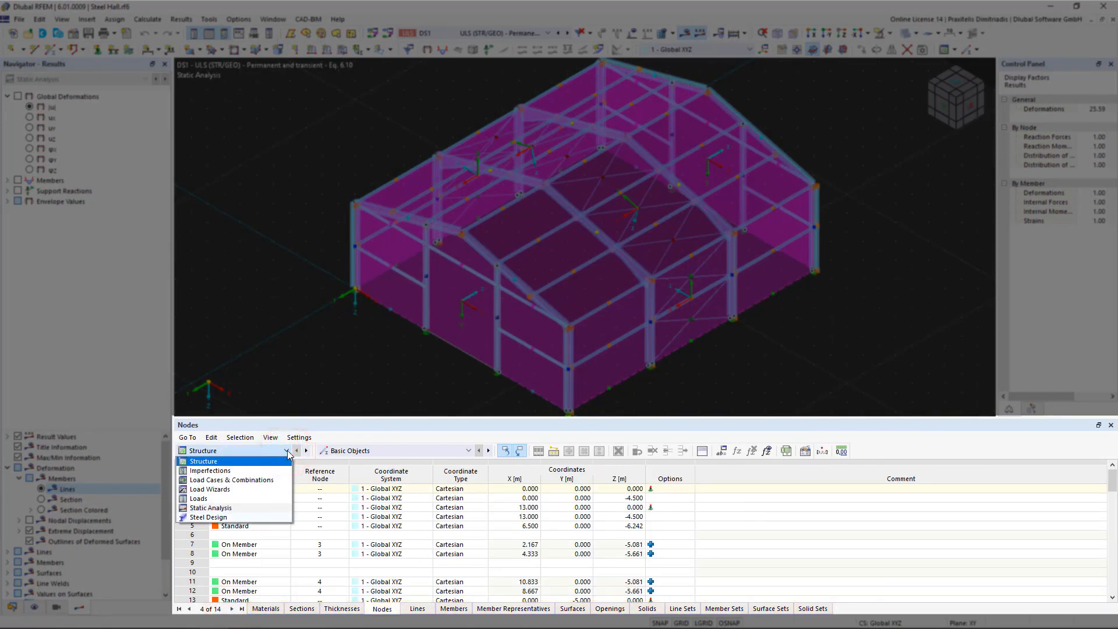
{"action": "left_click", "coordinate": [269, 480]}
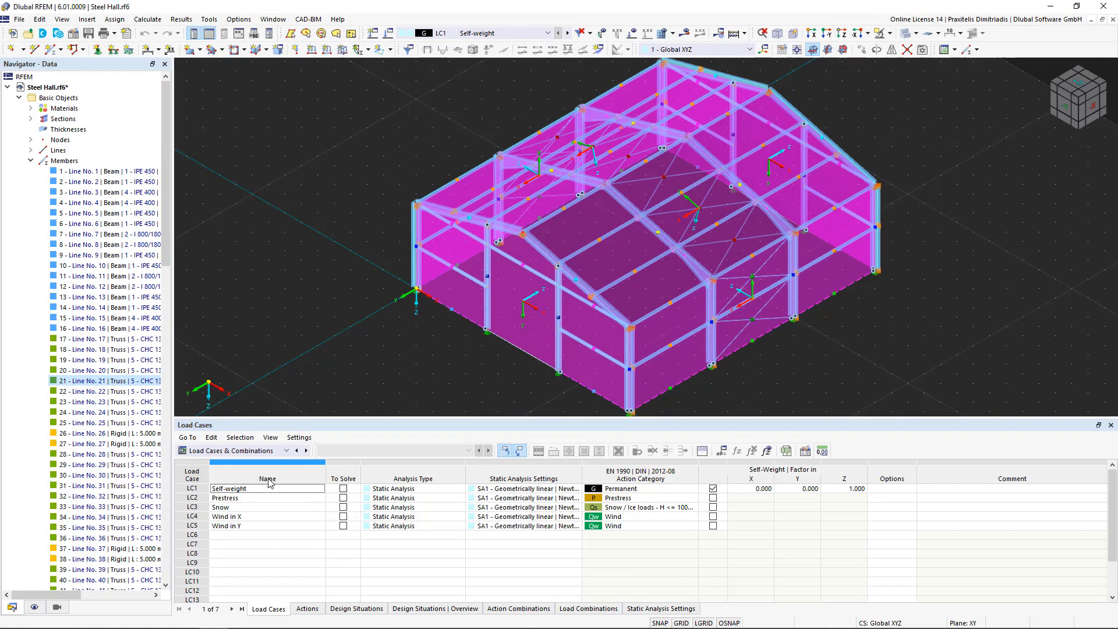
{"action": "left_click", "coordinate": [30, 162]}
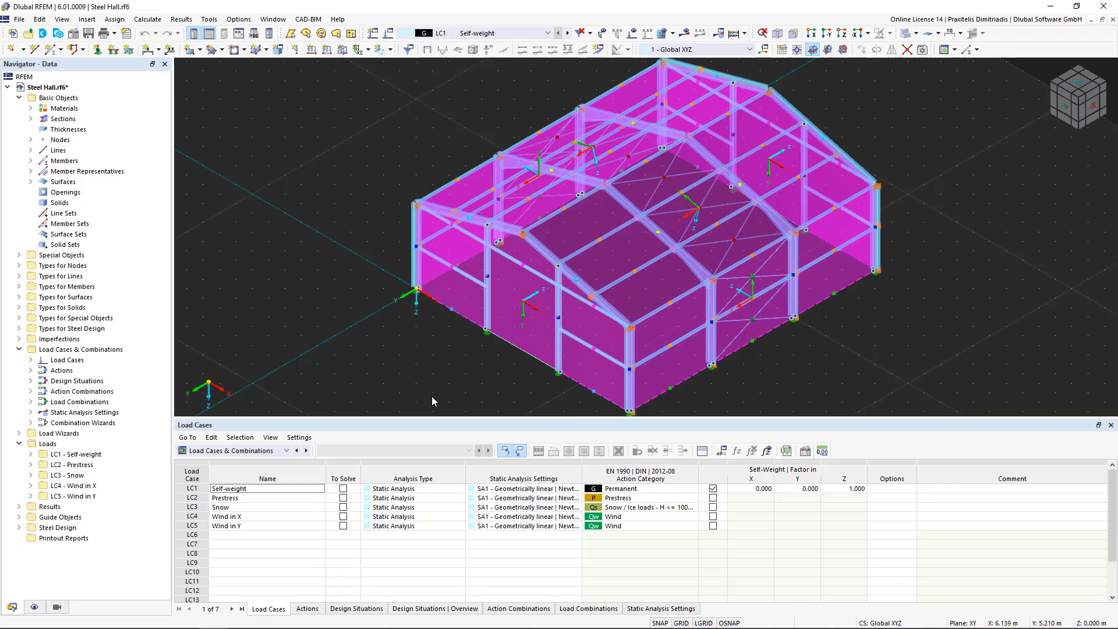
- Review the table's Go To, Edit, Selection, View and Settings commands, and reduce the height of the table area
{"action": "left_click", "coordinate": [187, 437]}
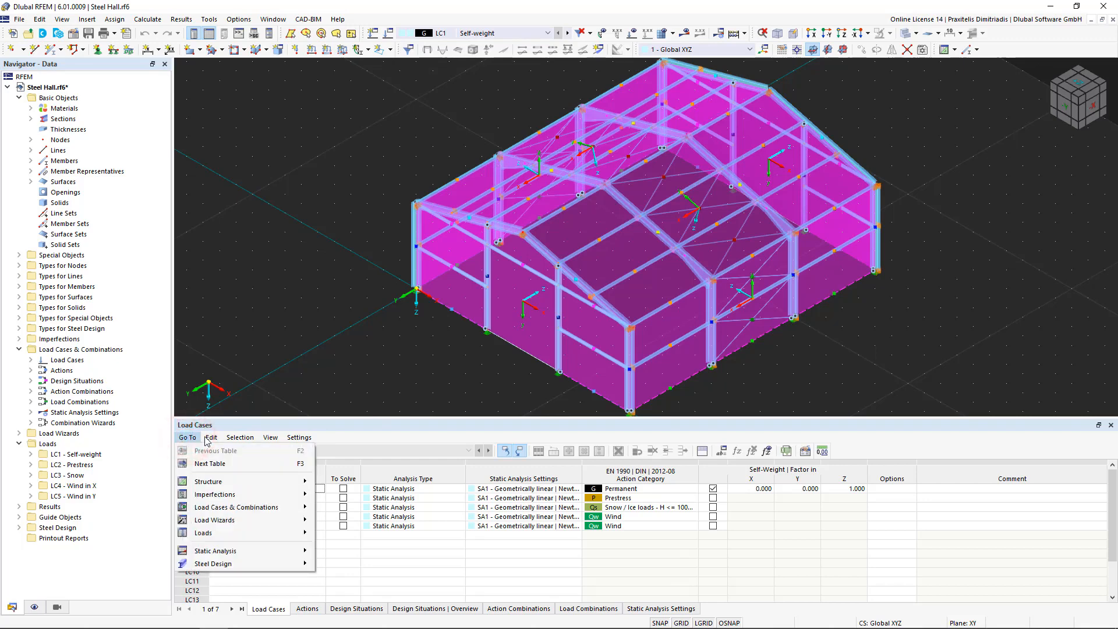
{"action": "mouse_move", "coordinate": [210, 440]}
{"action": "mouse_move", "coordinate": [247, 442]}
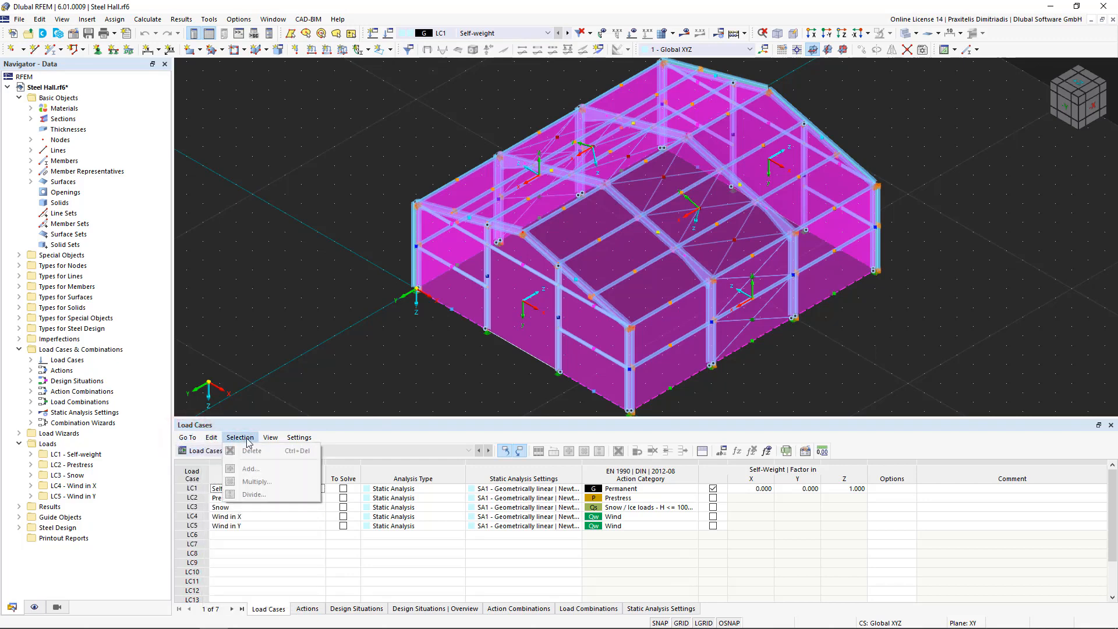
{"action": "mouse_move", "coordinate": [284, 444]}
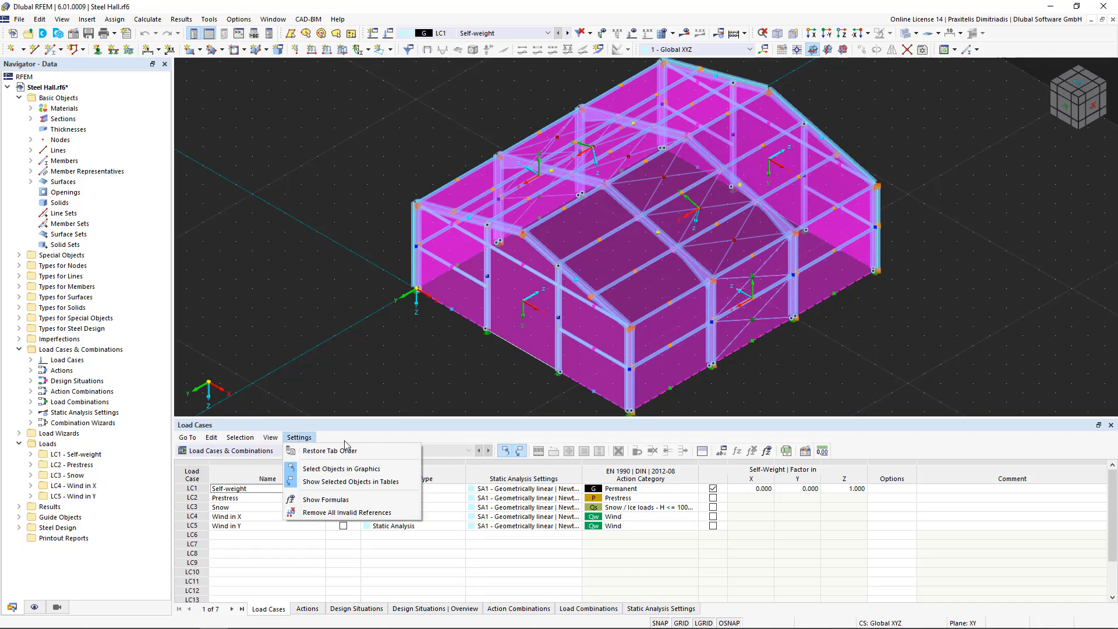
{"action": "left_click", "coordinate": [521, 395]}
{"action": "left_click_drag", "start_coordinate": [589, 418], "coordinate": [592, 496]}
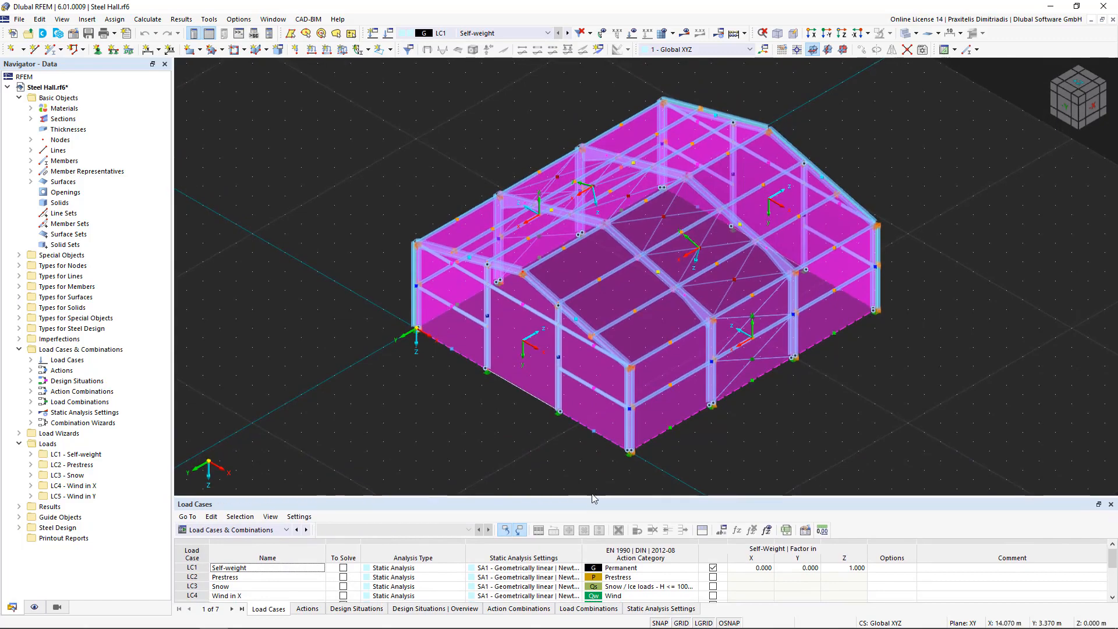
- Turn the model with the navigation cube to view the hall's gable along +Y
{"action": "left_click", "coordinate": [1087, 110]}
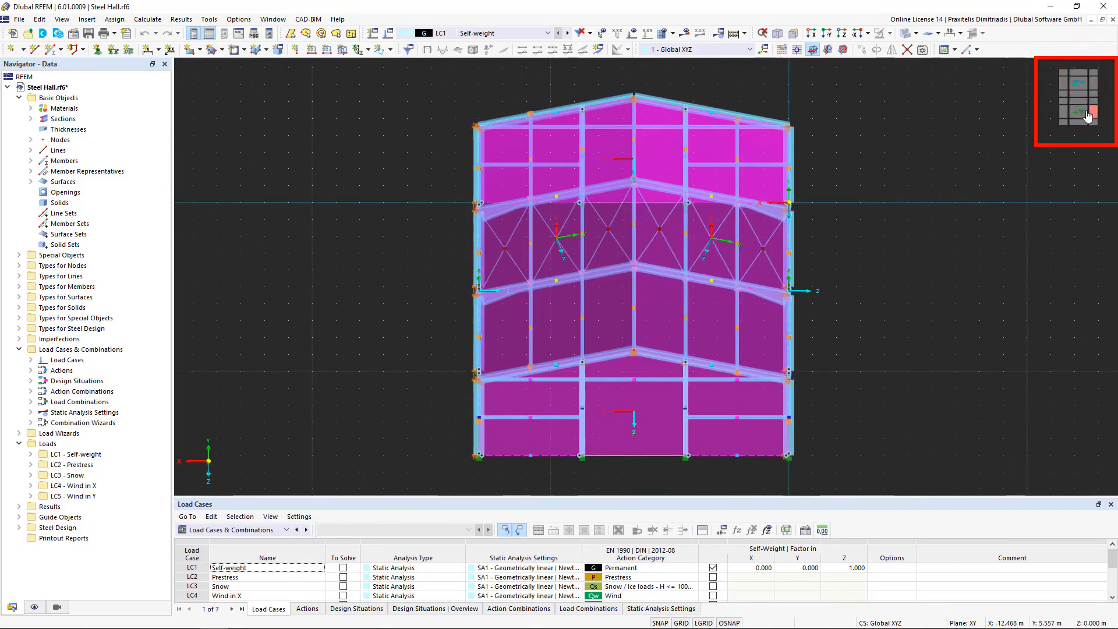
{"action": "left_click", "coordinate": [1089, 113]}
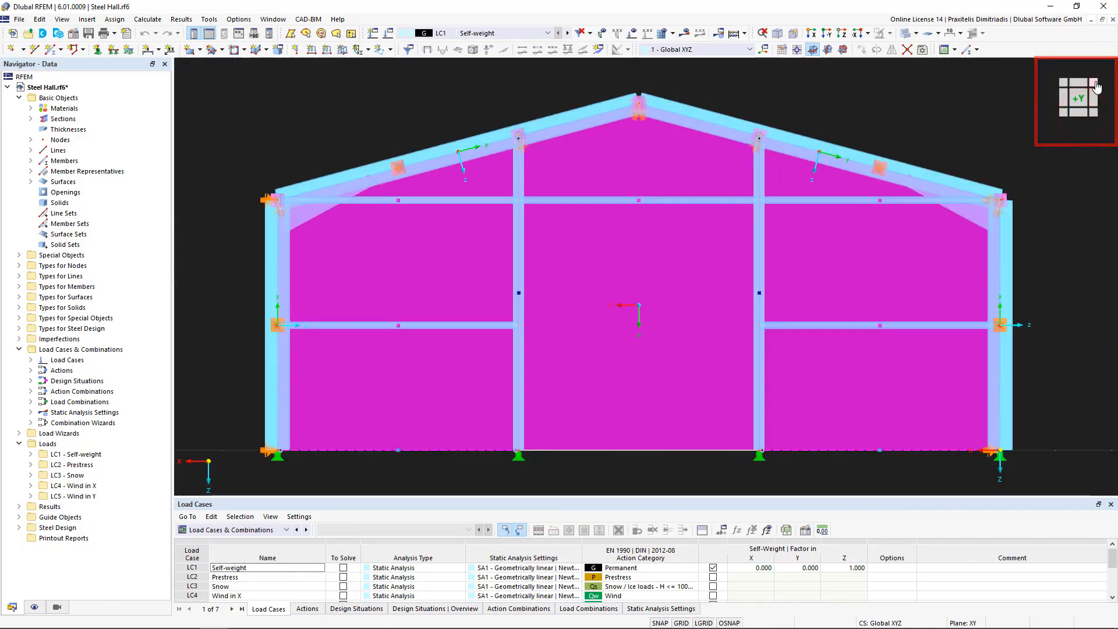
- Rotate the hall freely with the navigation cube and bring it into an isometric view
{"action": "left_click", "coordinate": [1081, 110]}
{"action": "left_click_drag", "start_coordinate": [1073, 114], "coordinate": [1060, 107]}
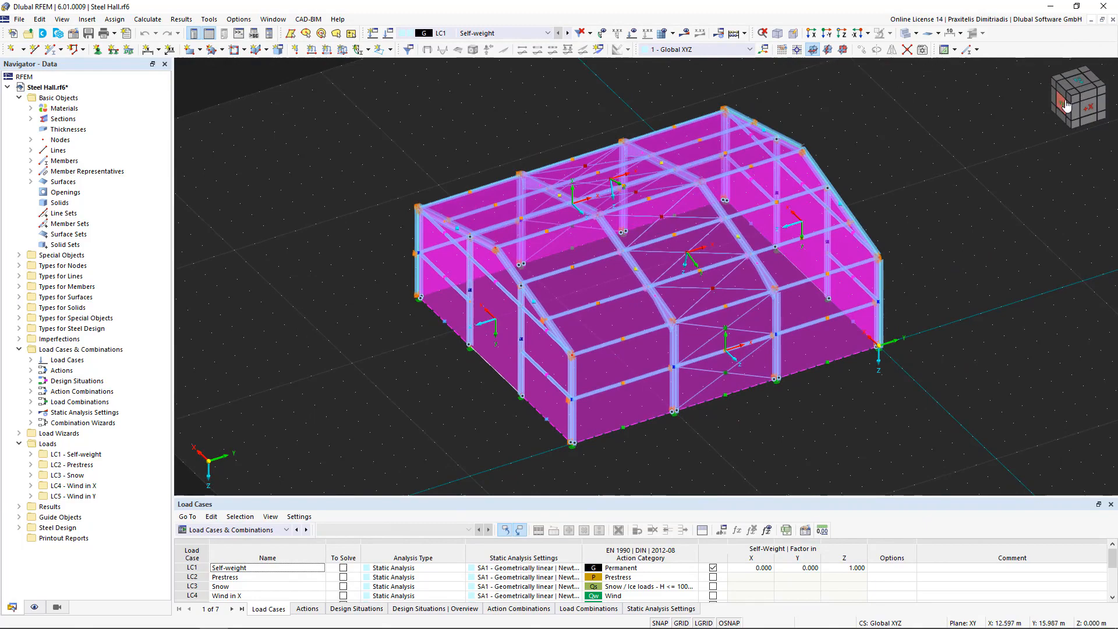
{"action": "left_click", "coordinate": [1085, 74]}
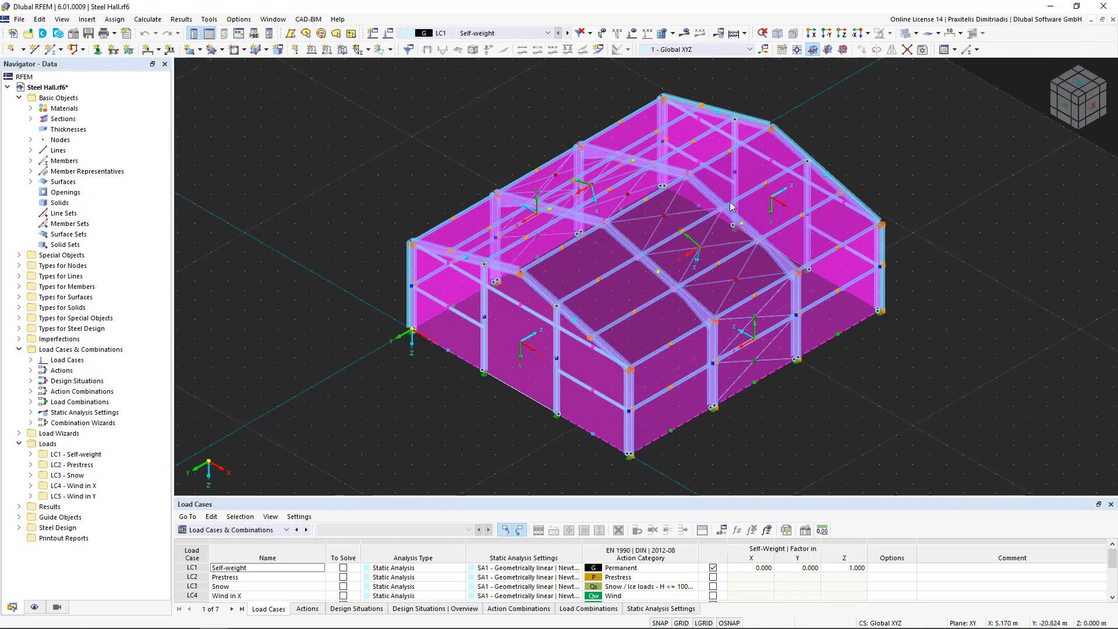
- Copy the hall's corner column at the origin to a free spot outside the hall at about X -4 m, Y -1 m
{"action": "left_click", "coordinate": [408, 274]}
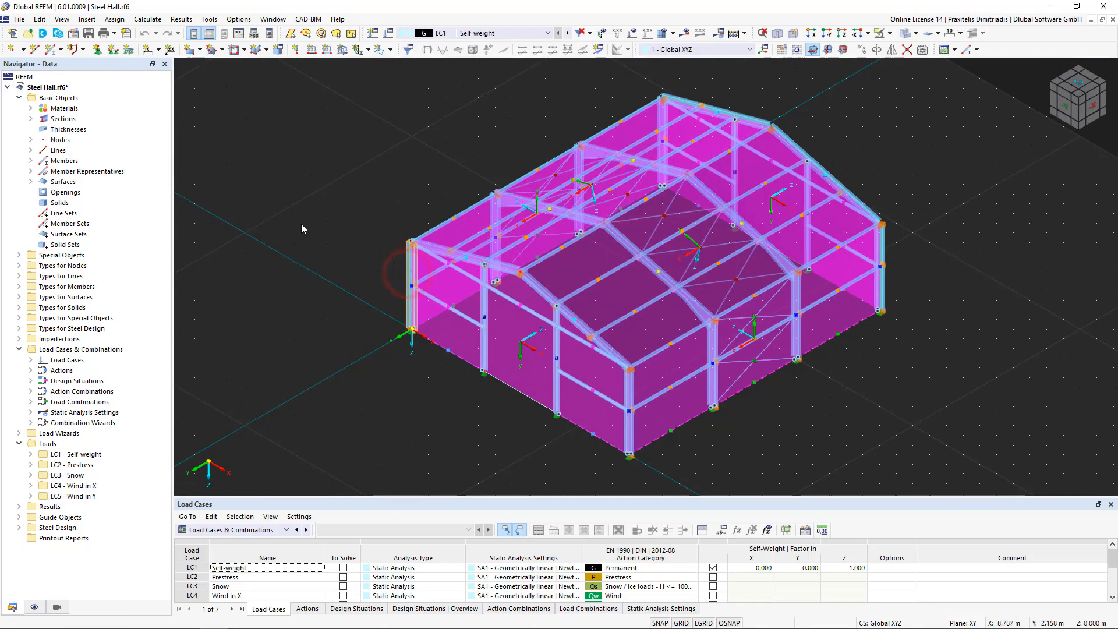
{"action": "left_click_drag", "start_coordinate": [330, 160], "coordinate": [441, 392]}
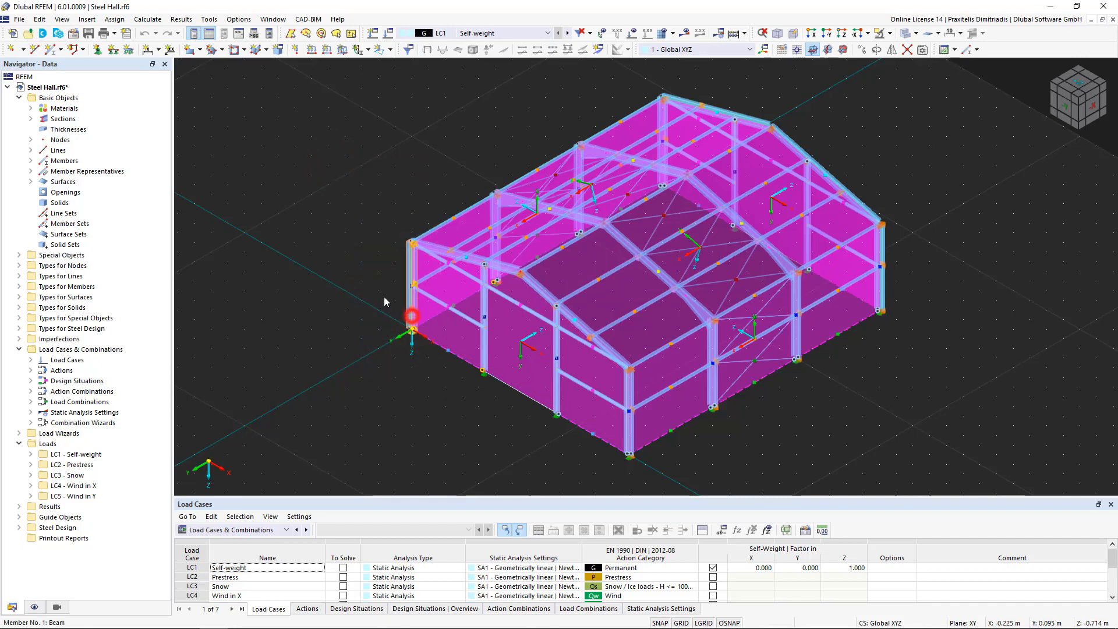
{"action": "left_click_drag", "start_coordinate": [412, 318], "coordinate": [361, 282], "text": "ctrl"}
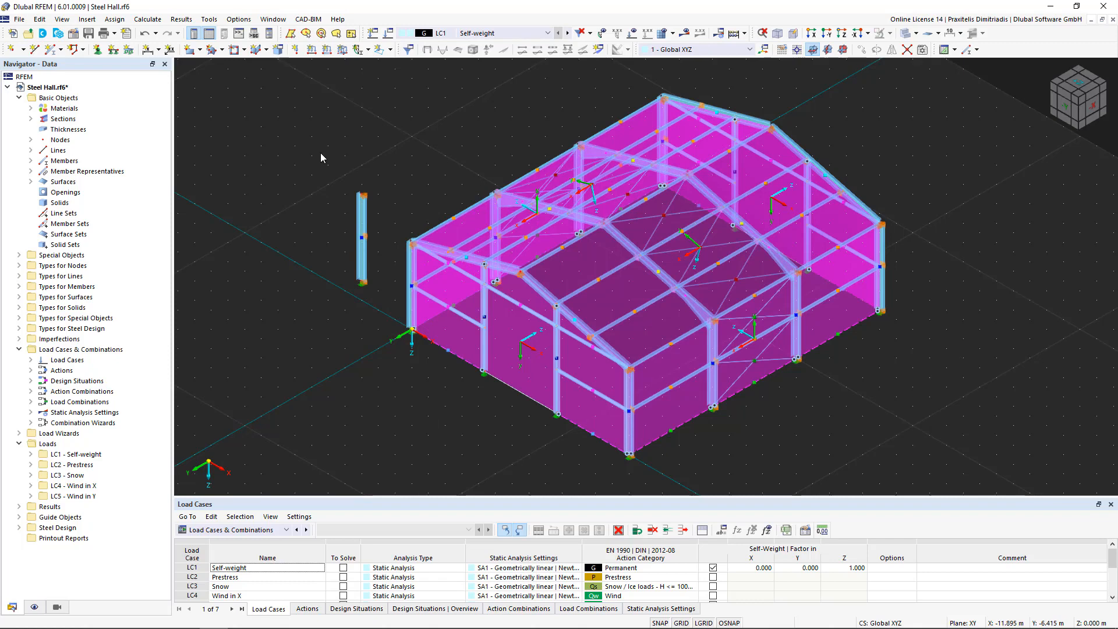
- Select the two columns with an enclosing window, try a crossing window over the same area, and clear the selection
{"action": "left_click_drag", "start_coordinate": [321, 153], "coordinate": [456, 390]}
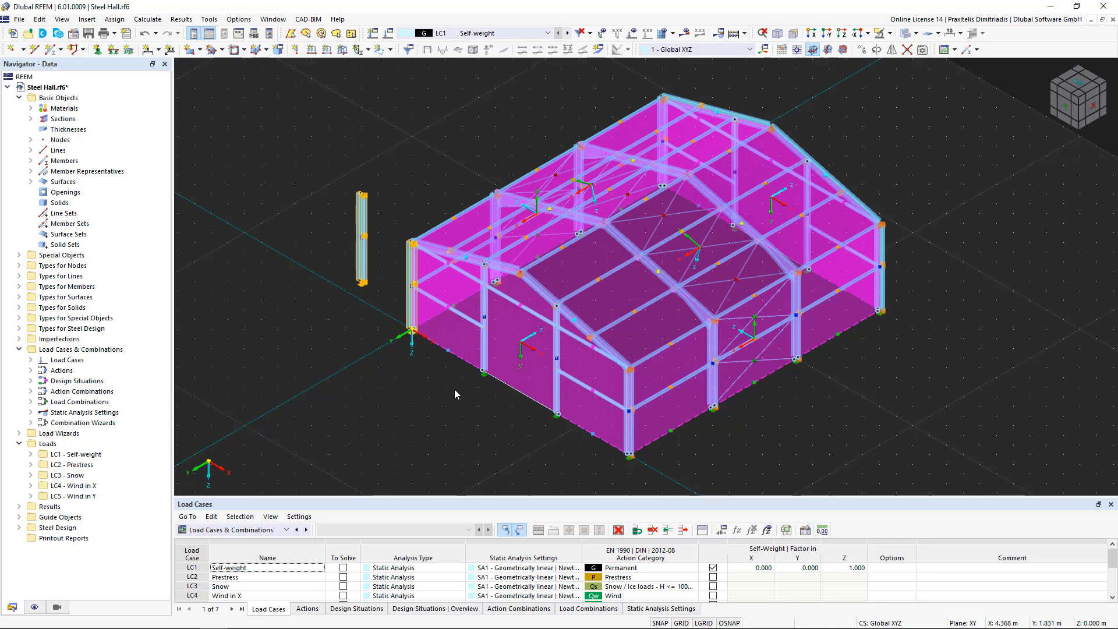
{"action": "left_click_drag", "start_coordinate": [455, 389], "coordinate": [303, 145]}
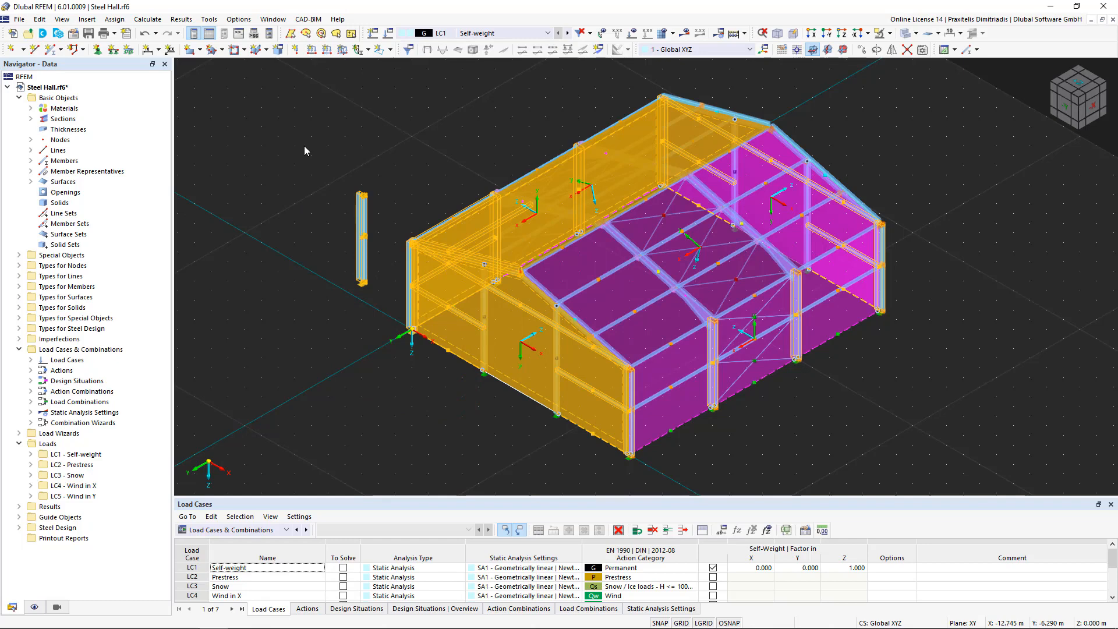
{"action": "left_click", "coordinate": [304, 145]}
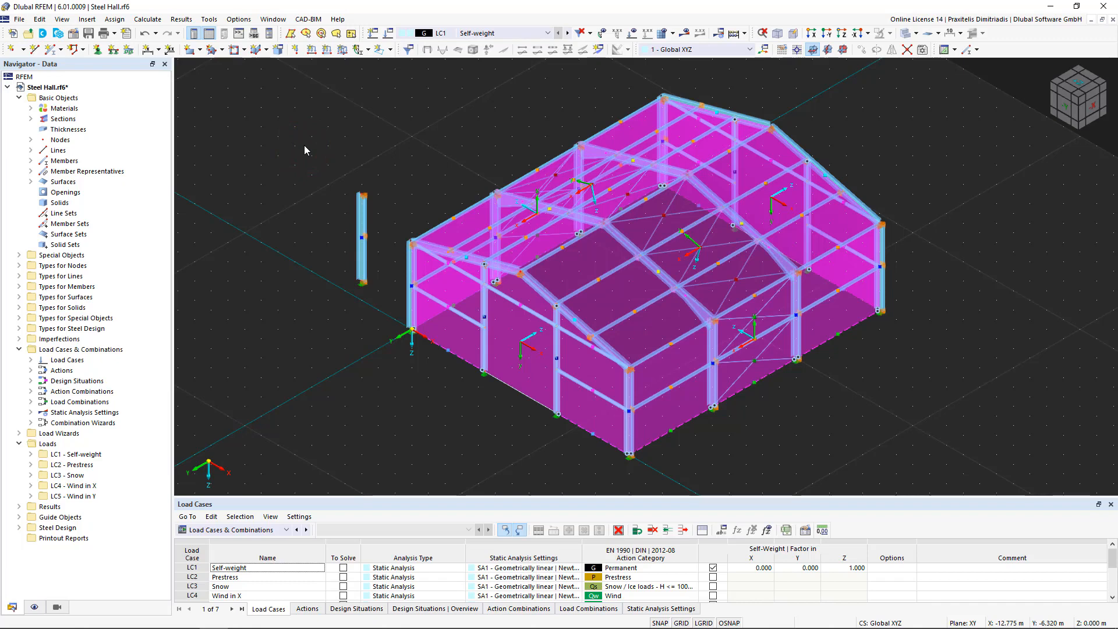
- Open the properties of the copied column outside the hall for review and close them without changes
{"action": "left_click", "coordinate": [364, 217]}
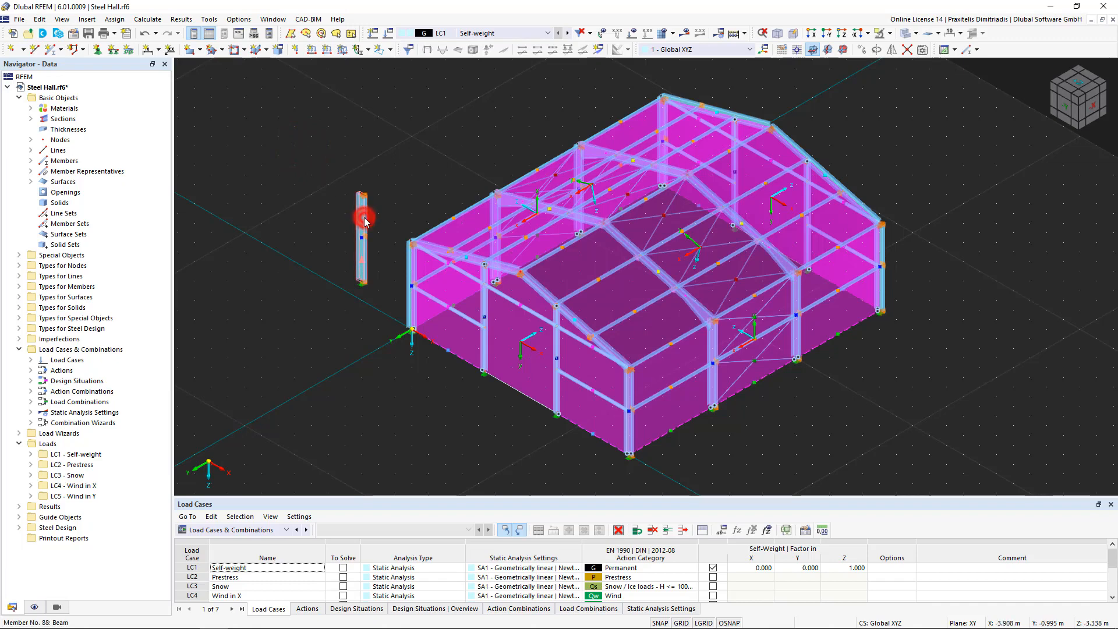
{"action": "double_click", "coordinate": [365, 219]}
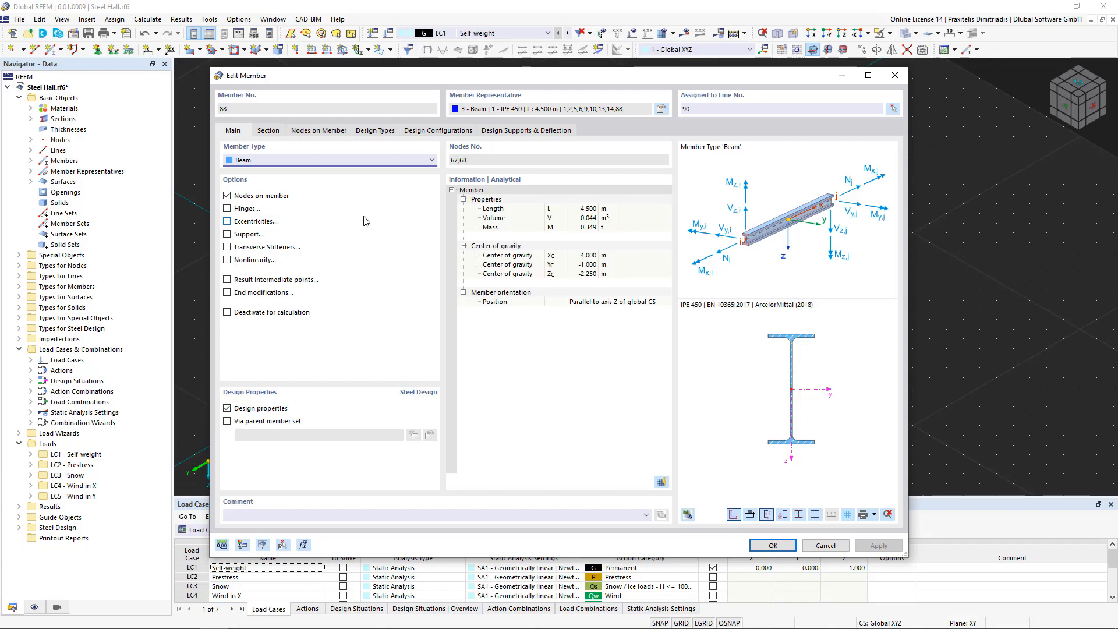
{"action": "left_click", "coordinate": [895, 76]}
- Pan and rotate the model to view the hall from other angles, and restore the isometric view
{"action": "middle_click_drag", "start_coordinate": [755, 192], "coordinate": [724, 200]}
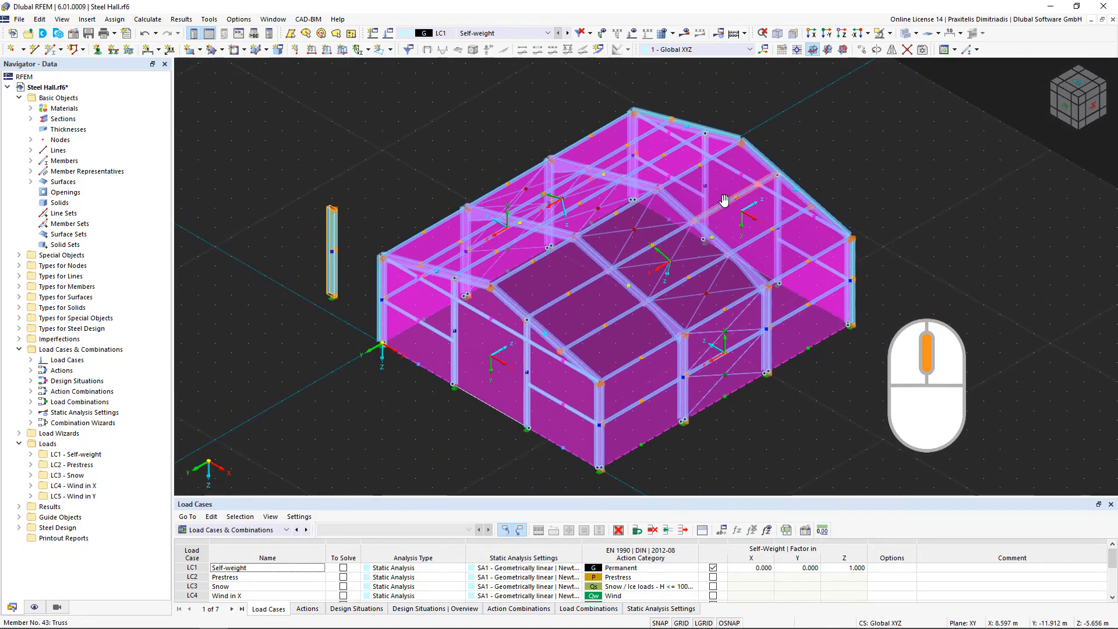
{"action": "middle_click_drag", "start_coordinate": [726, 205], "coordinate": [744, 170], "text": "ctrl"}
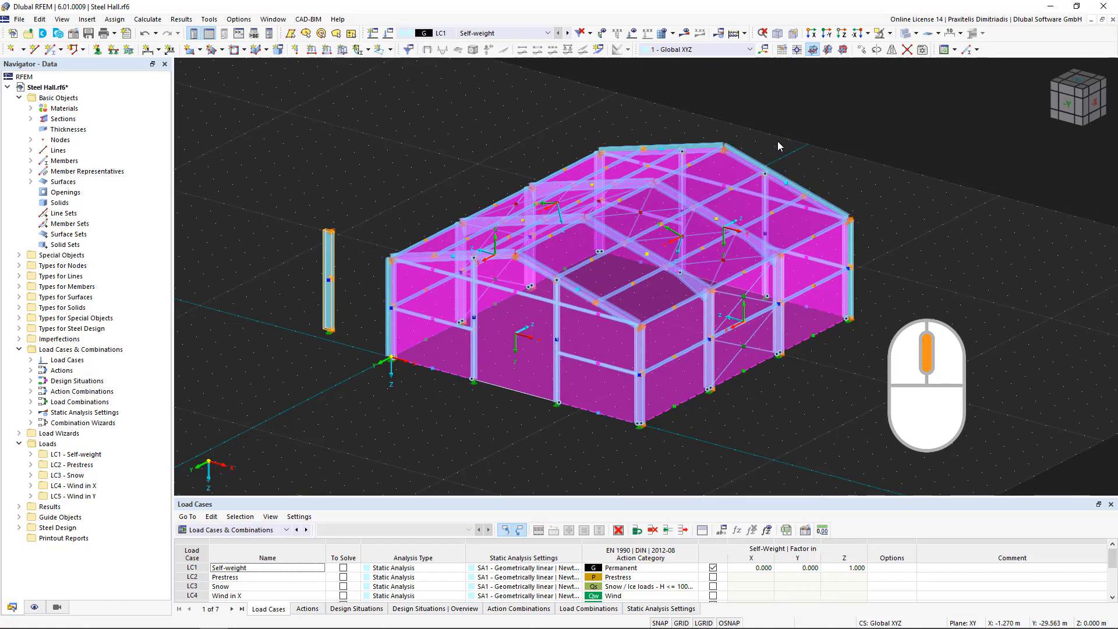
{"action": "middle_click_drag", "start_coordinate": [778, 141], "coordinate": [839, 143]}
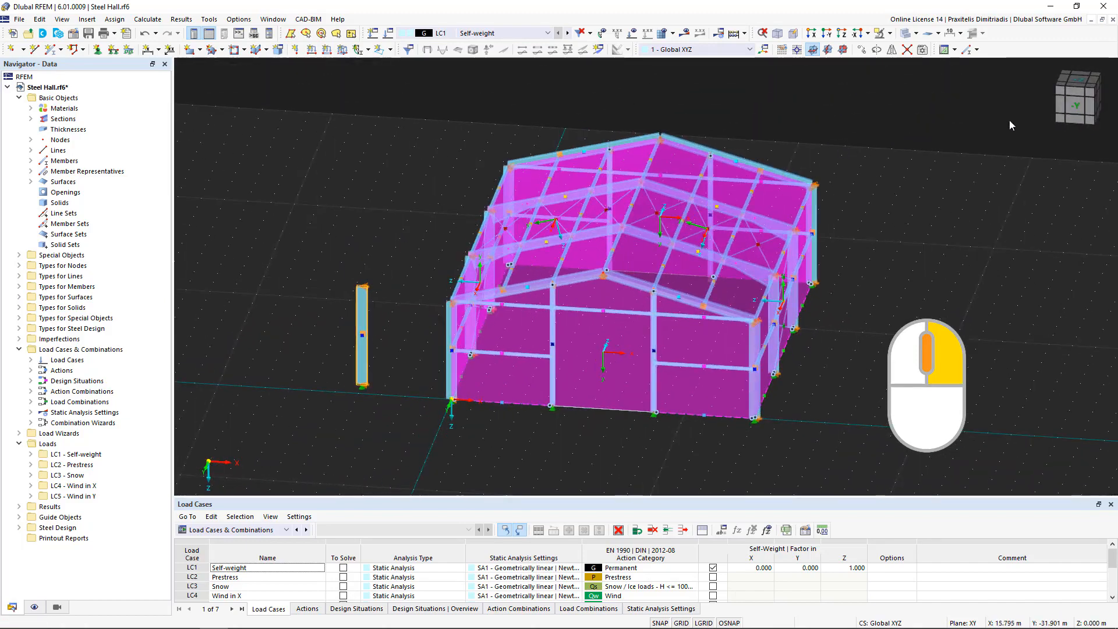
{"action": "left_click", "coordinate": [1081, 99]}
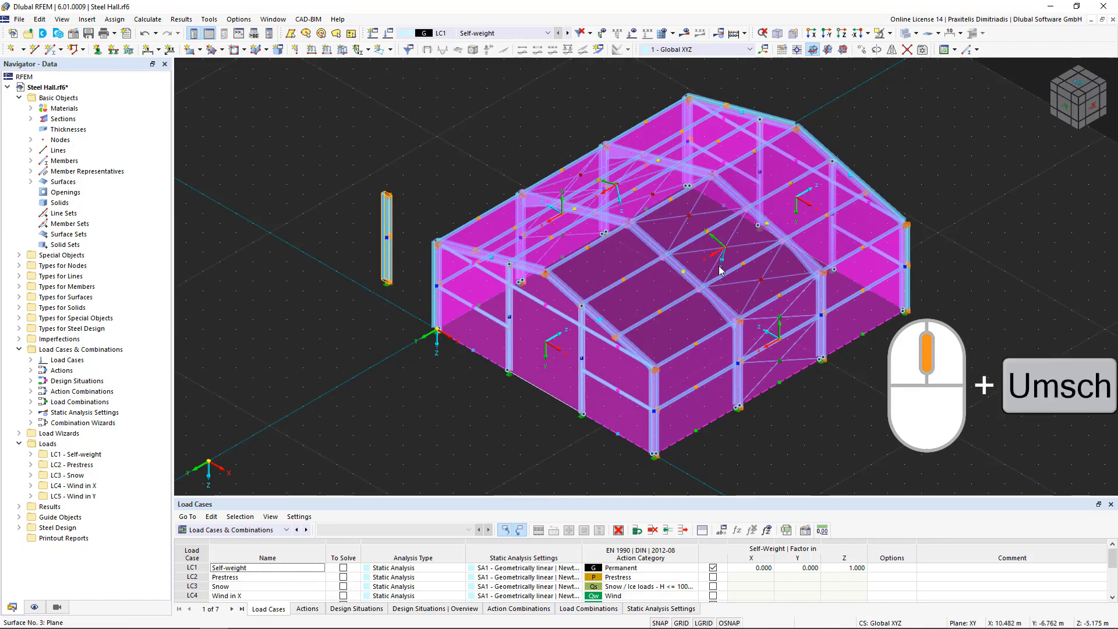
- Zoom the model in and out, magnify the area around the separate column with a zoom window, and fit the whole model in view
{"action": "middle_click_drag", "start_coordinate": [720, 271], "coordinate": [714, 203], "text": "shift"}
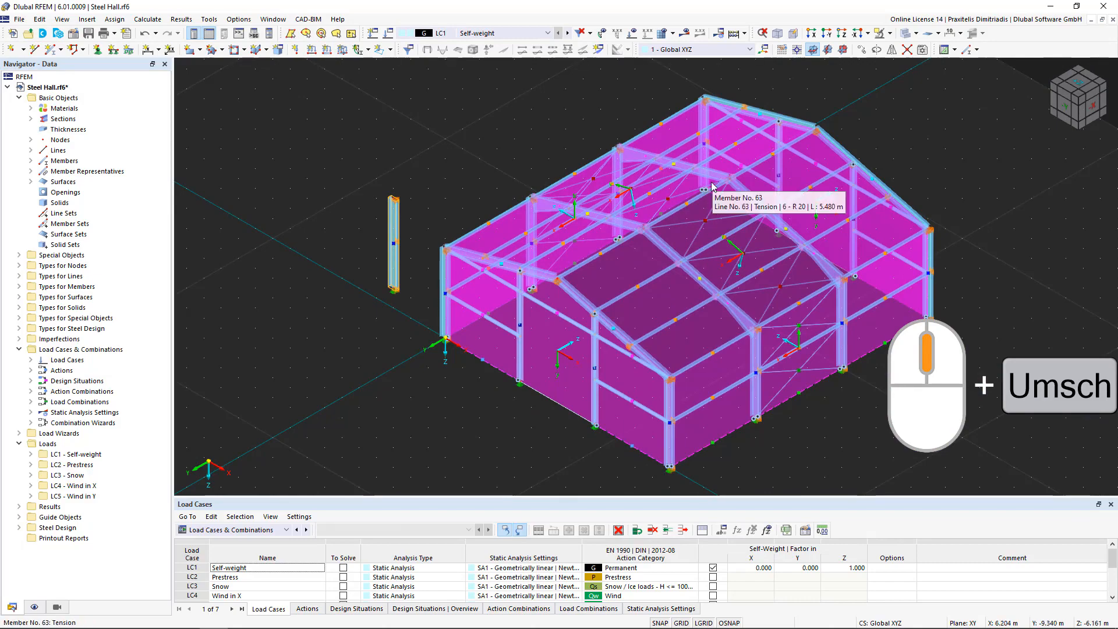
{"action": "scroll", "coordinate": [711, 186], "scroll_direction": "up", "scroll_amount": 7}
{"action": "scroll", "coordinate": [711, 187], "scroll_direction": "down", "scroll_amount": 7}
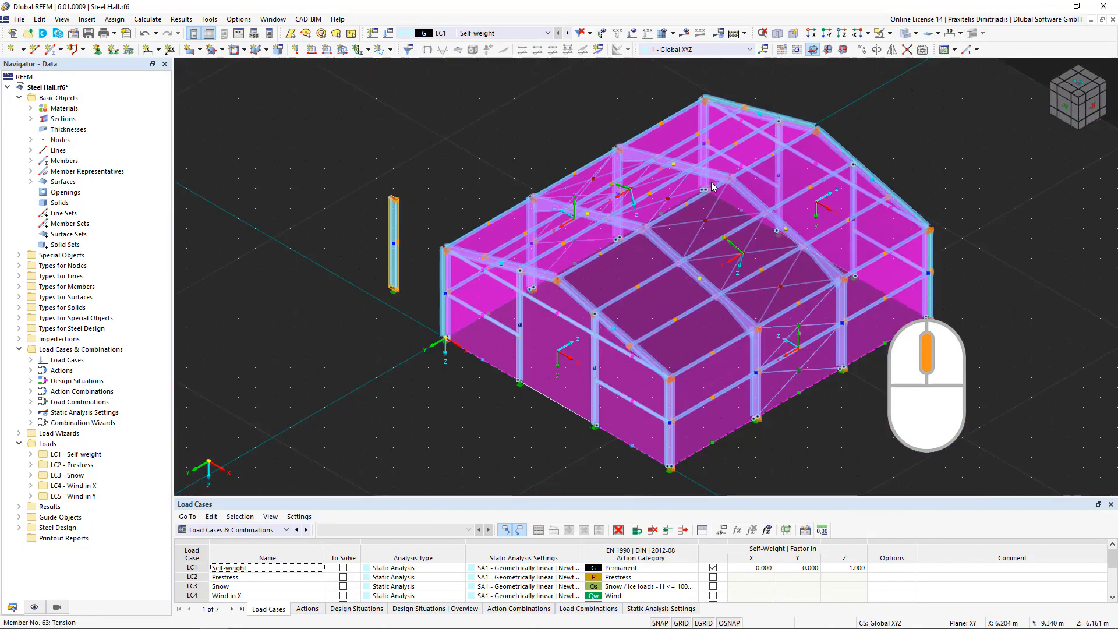
{"action": "scroll", "coordinate": [711, 186], "scroll_direction": "up", "scroll_amount": 4}
{"action": "scroll", "coordinate": [712, 186], "scroll_direction": "down", "scroll_amount": 4}
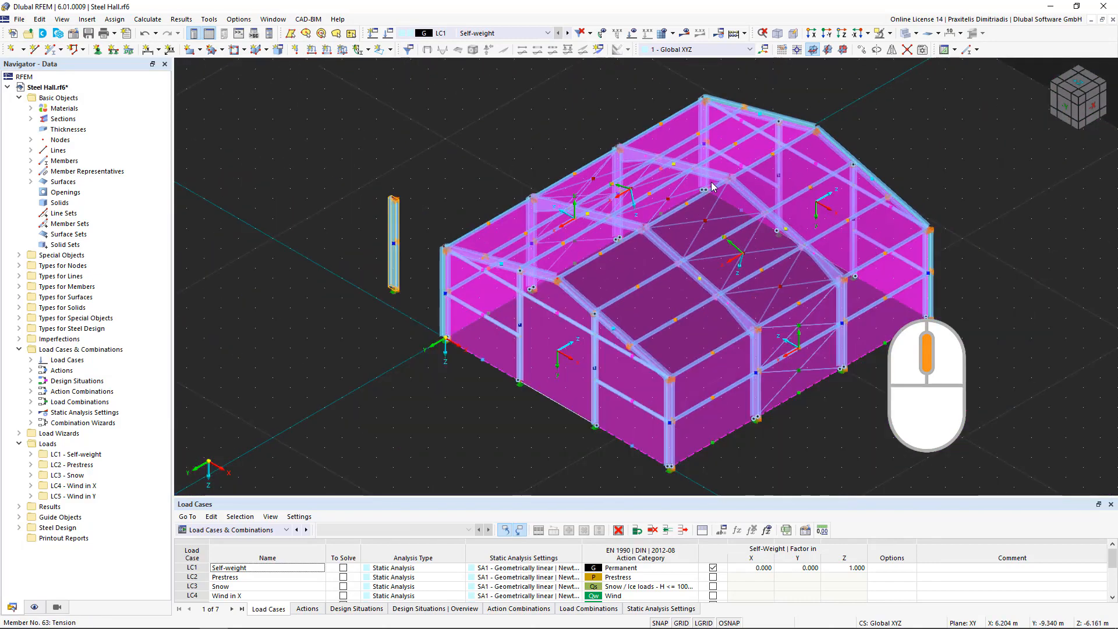
{"action": "mouse_move", "coordinate": [337, 156]}
{"action": "right_mouse_down"}
{"action": "mouse_move", "coordinate": [512, 402]}
{"action": "mouse_move", "coordinate": [487, 386]}
{"action": "right_mouse_up"}
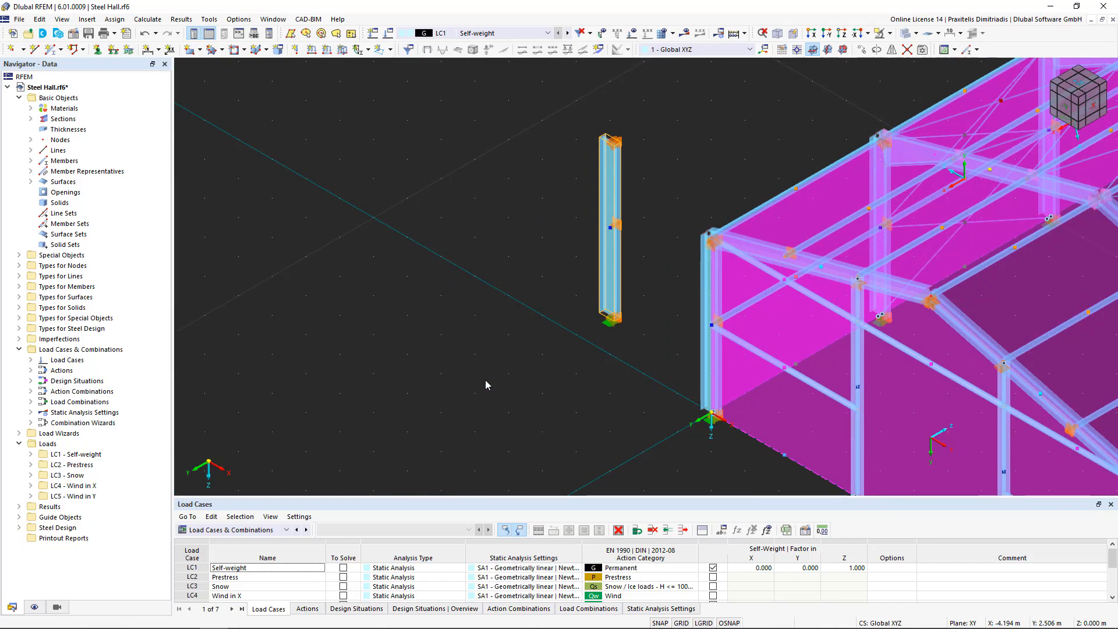
{"action": "middle_click", "coordinate": [484, 380]}
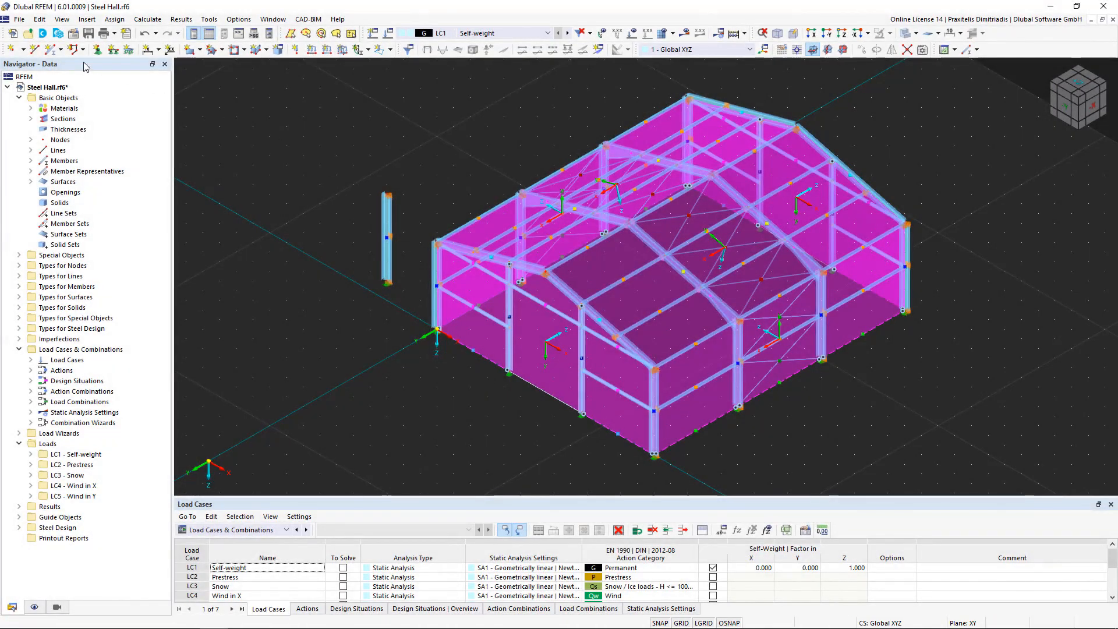
{"action": "left_click", "coordinate": [35, 50]}
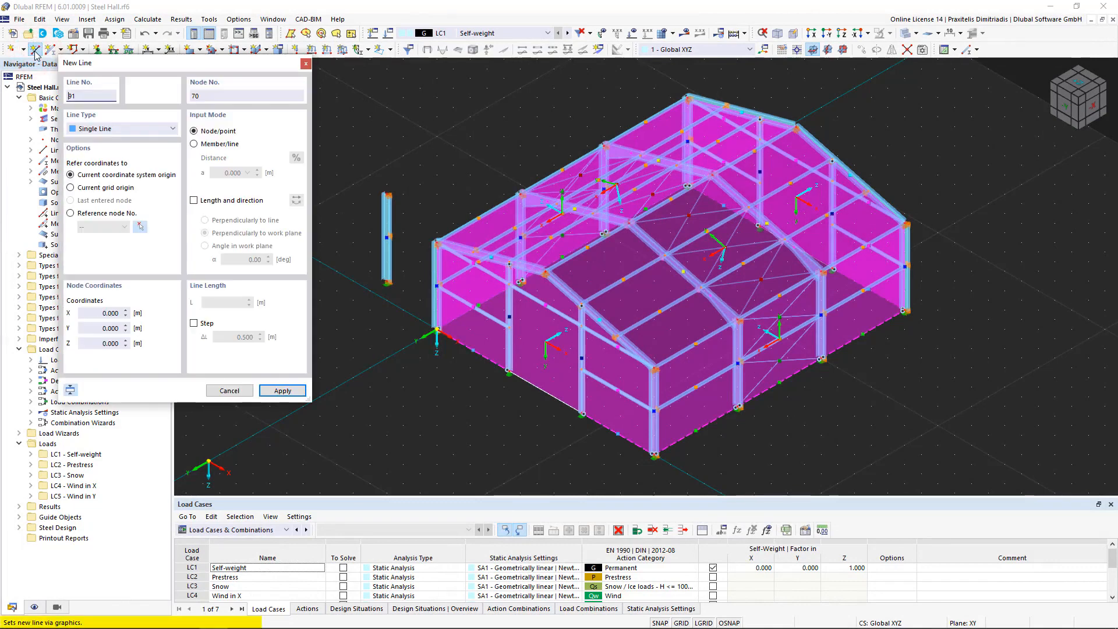
{"action": "left_click", "coordinate": [386, 165]}
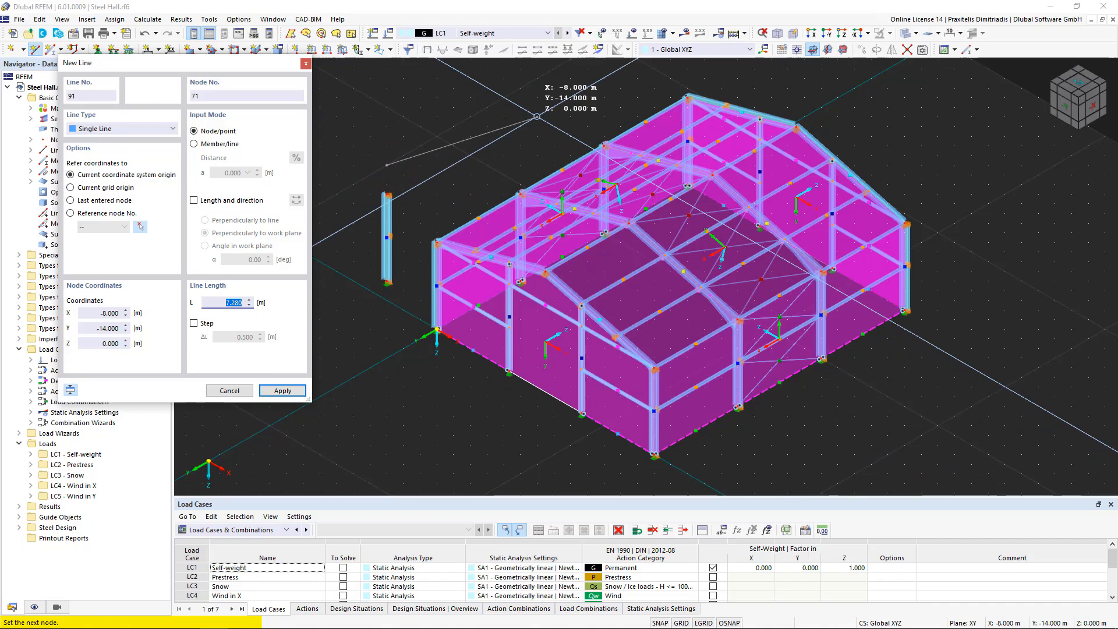
{"action": "key", "text": "Escape"}
{"action": "key", "text": "Escape"}
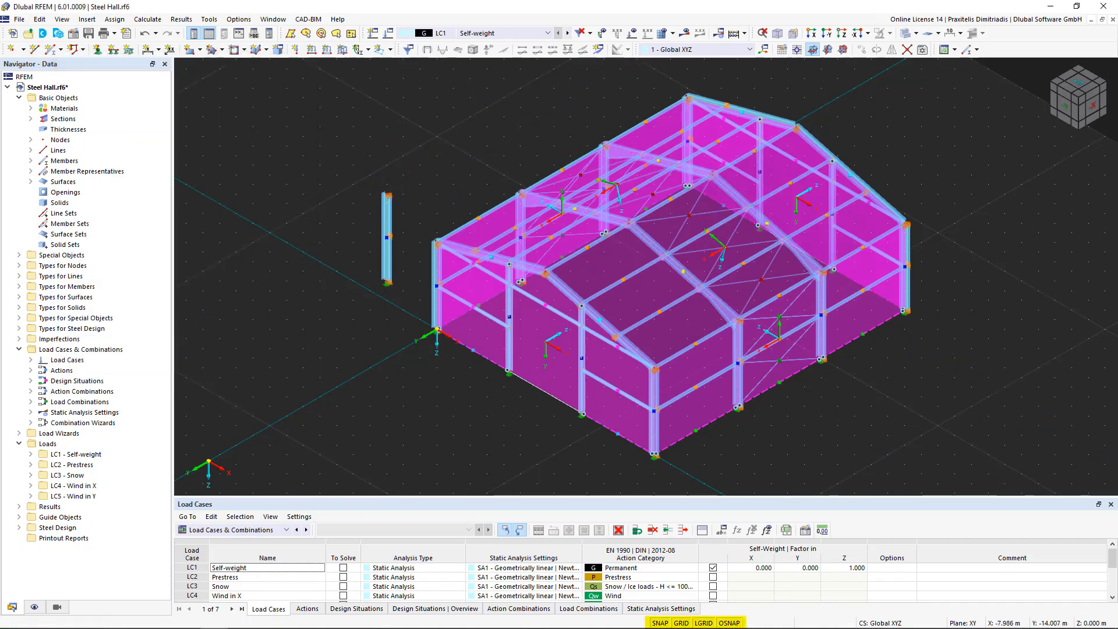
- Switch the work plane grid off and on again, and set the model to the isometric view
{"action": "left_click", "coordinate": [680, 623]}
{"action": "left_click", "coordinate": [680, 623]}
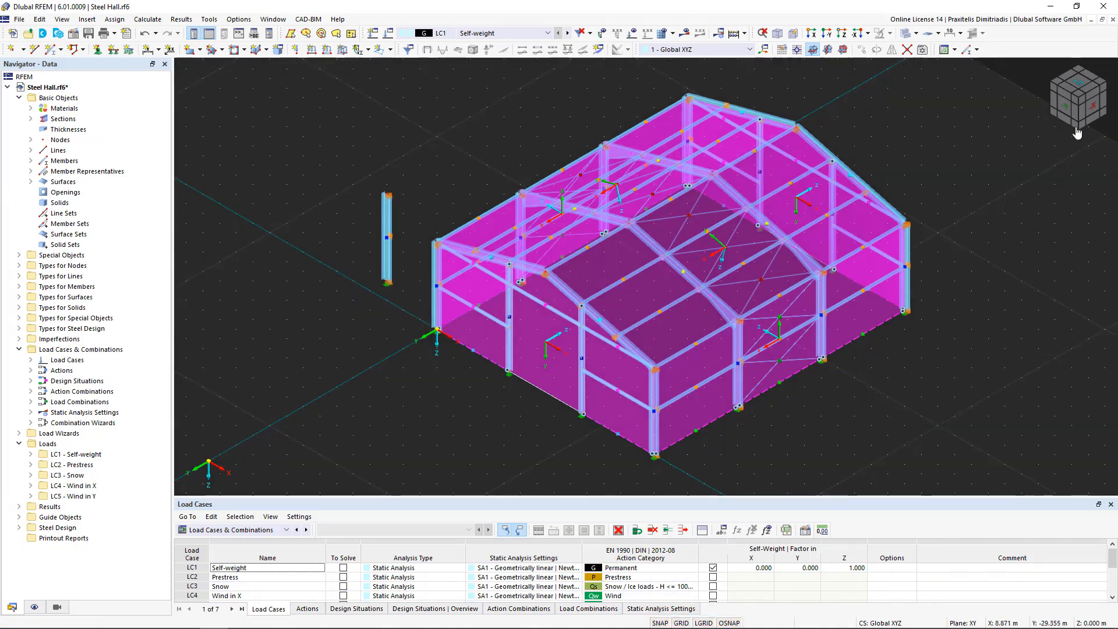
{"action": "left_click", "coordinate": [1077, 103]}
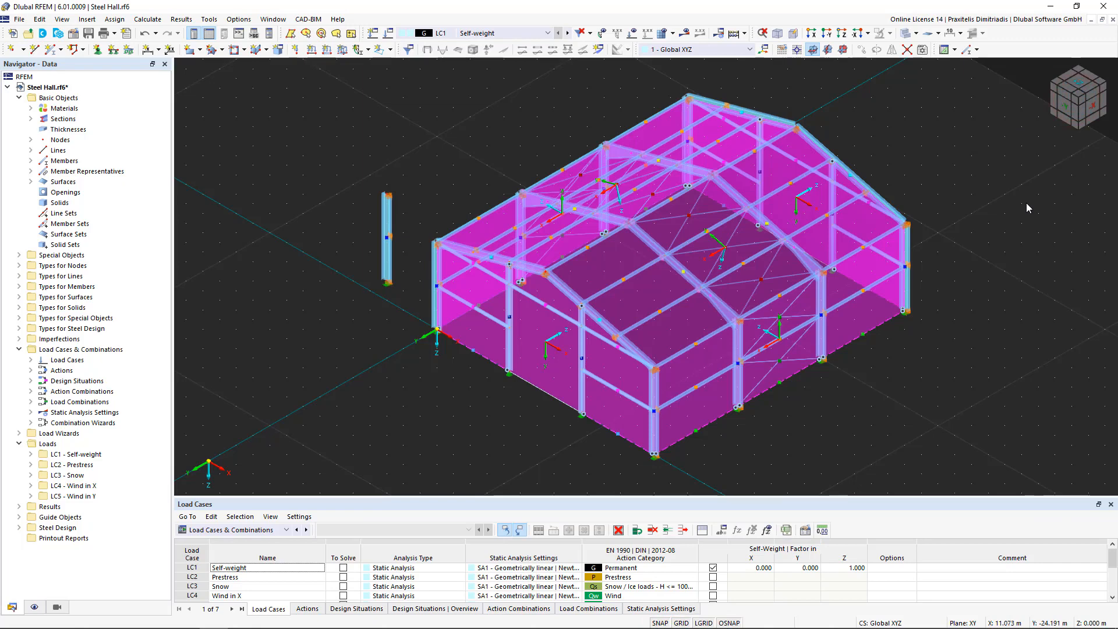